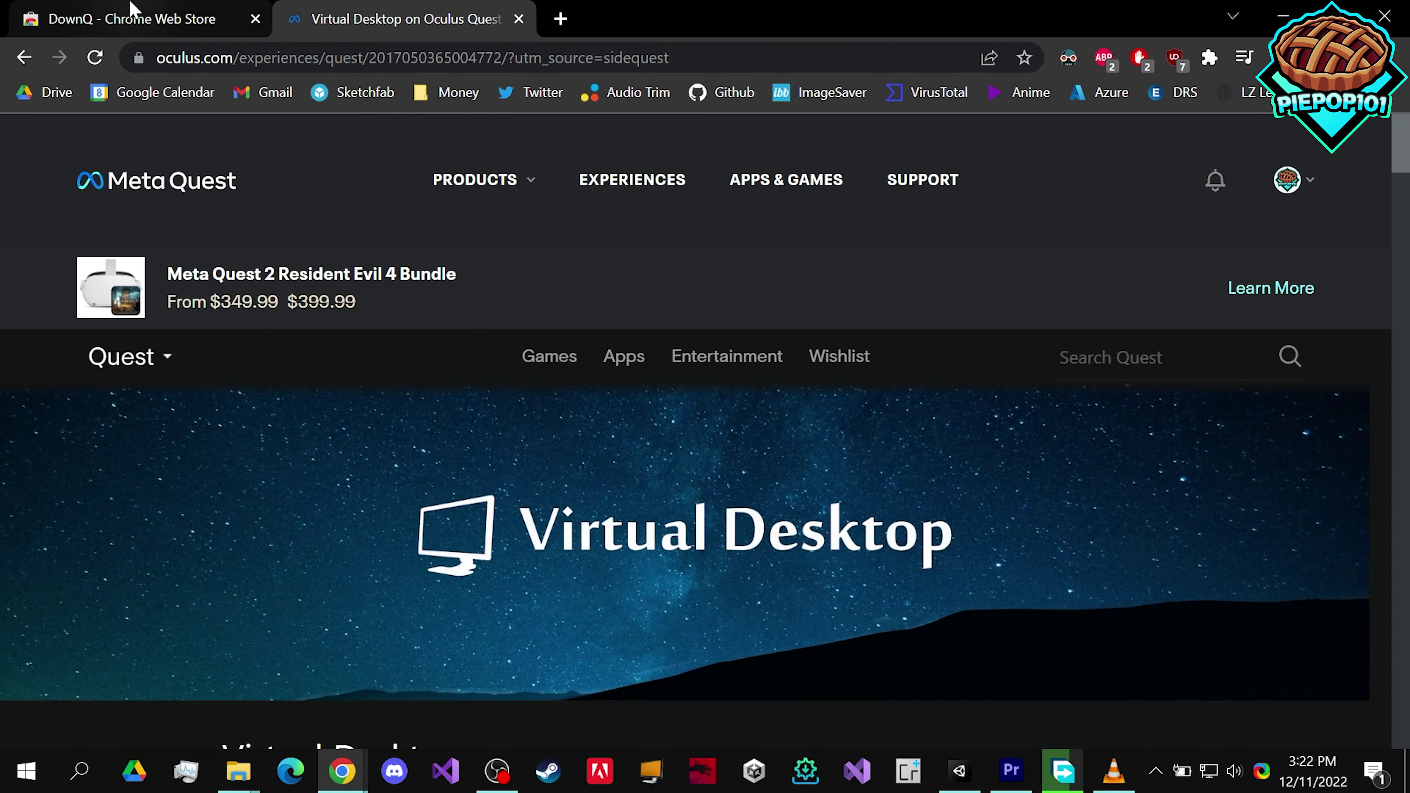
- Add the DownQ extension to Chrome from its Web Store page, then return to the Virtual Desktop tab
click(126, 17)
double_click(285, 306)
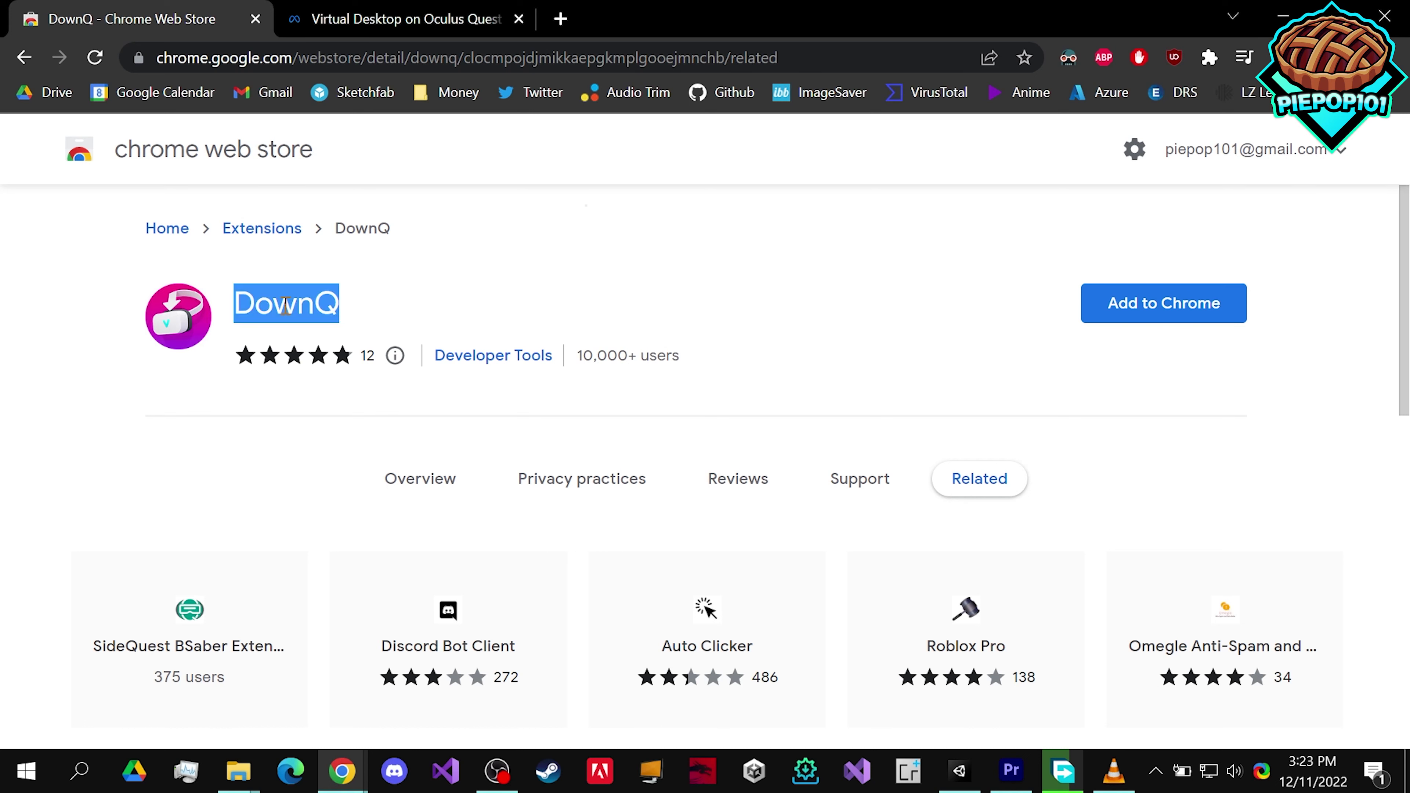
click(1099, 304)
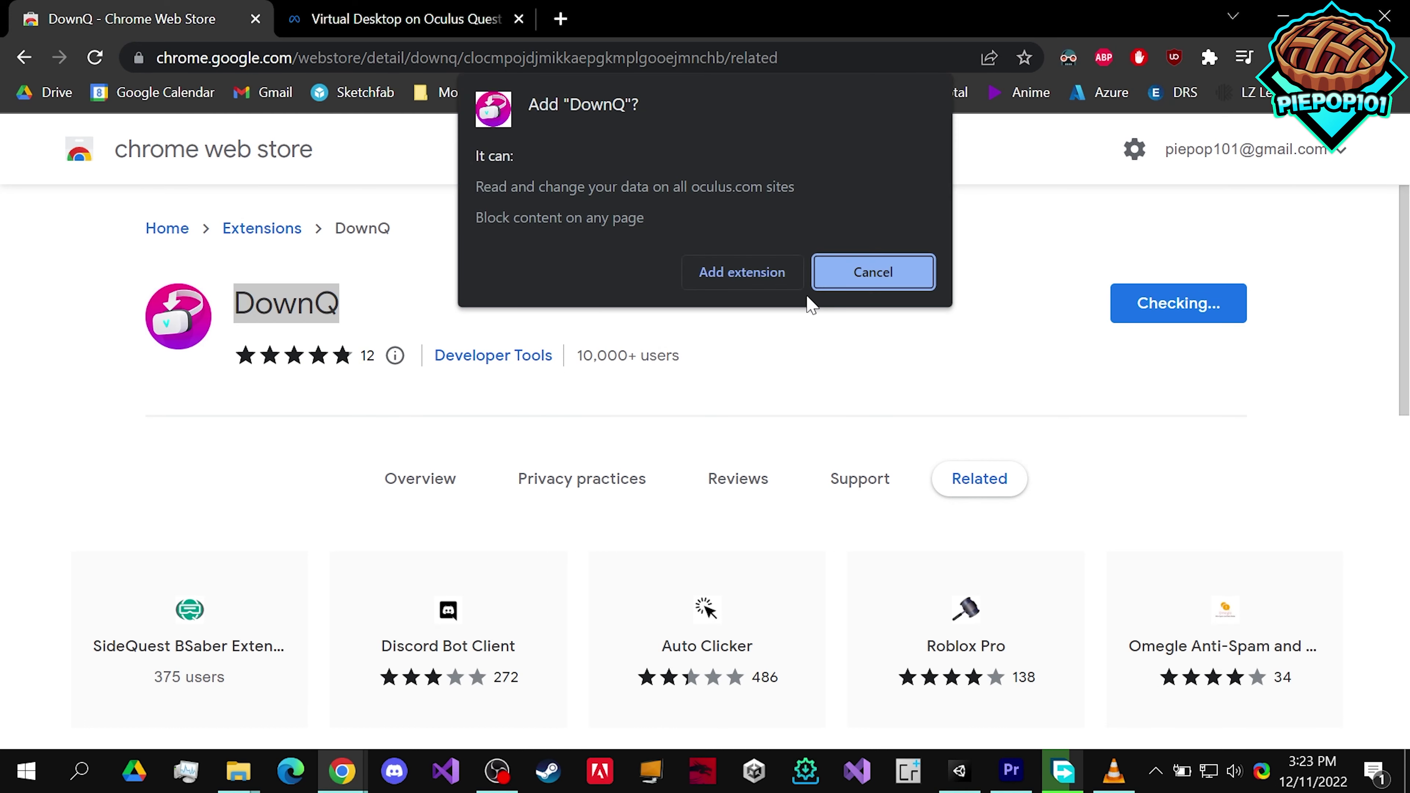
click(750, 276)
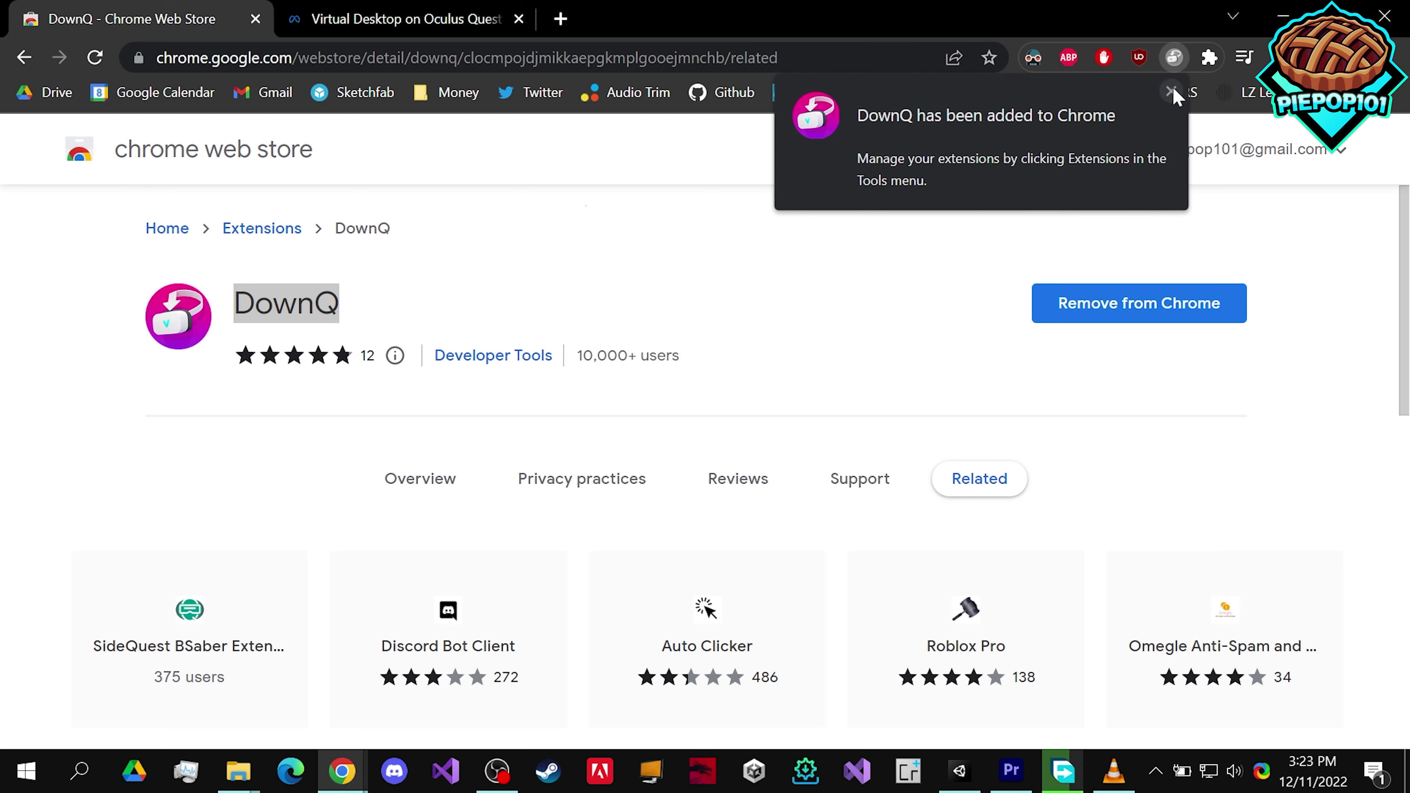
click(1173, 92)
key(ctrl+Tab)
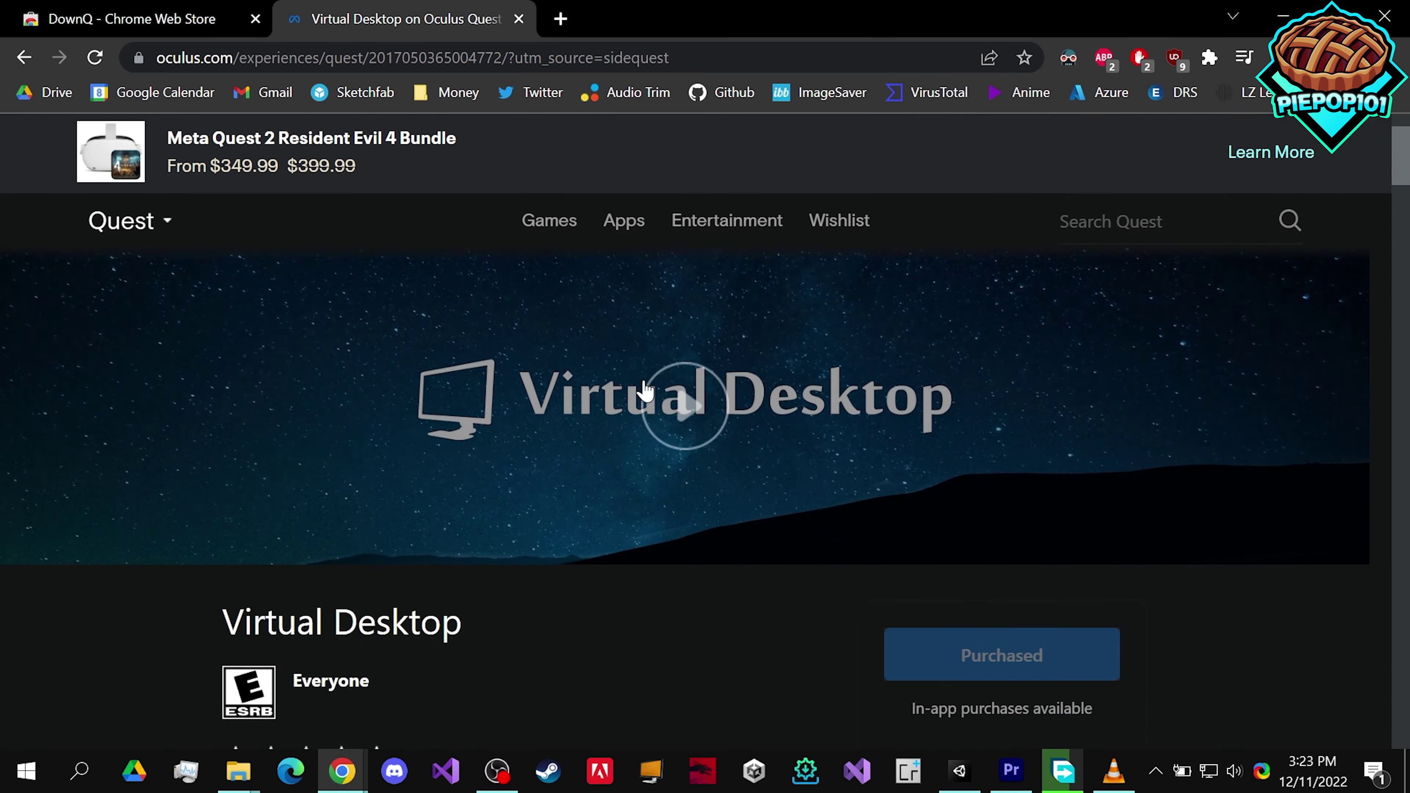
- Reload the Virtual Desktop page so DownQ applies, and open its Downgrade list of older releases
scroll(644, 392, down, 5)
click(95, 58)
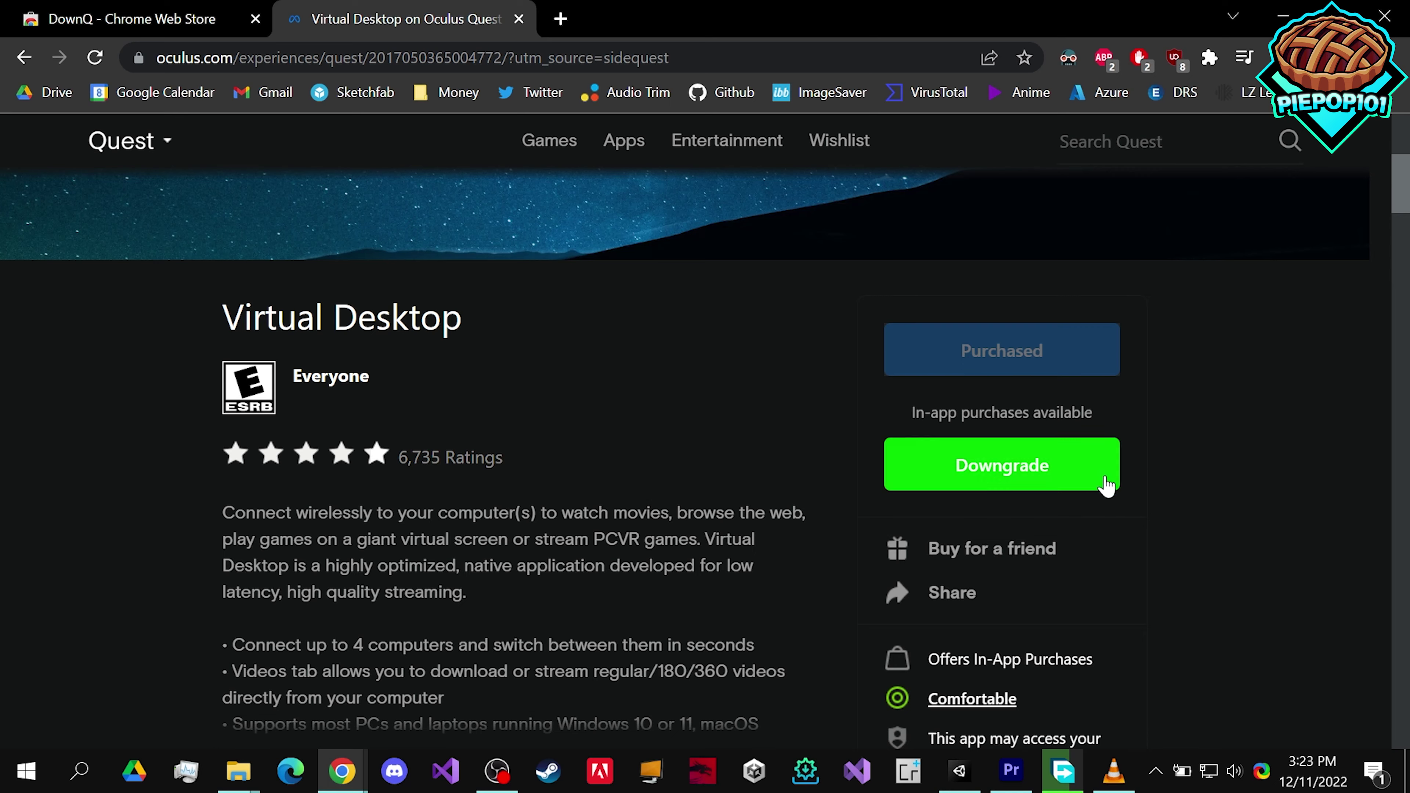
click(1091, 468)
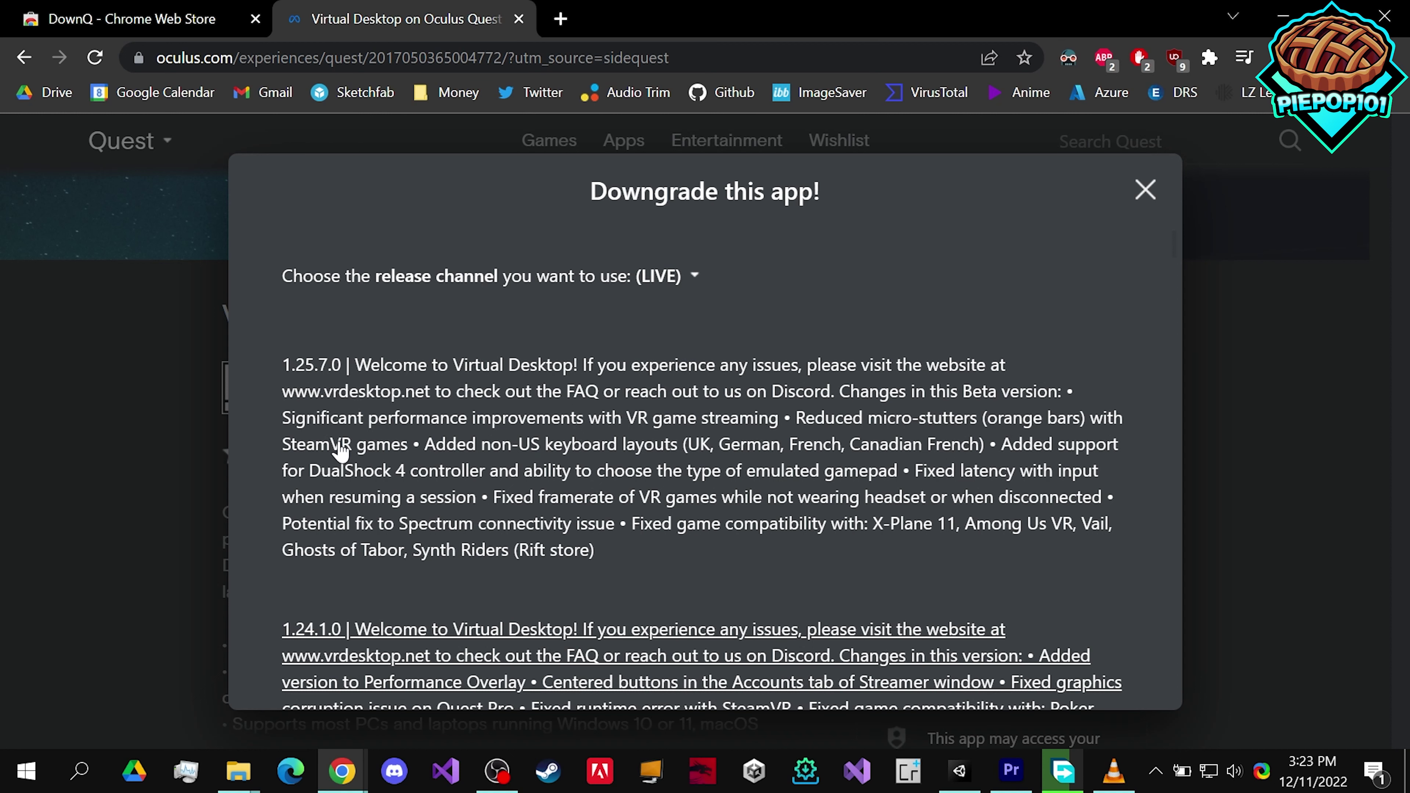
- Download and save the Virtual Desktop 1.24.1.0 release APK, then close the release list
scroll(341, 451, down, 4)
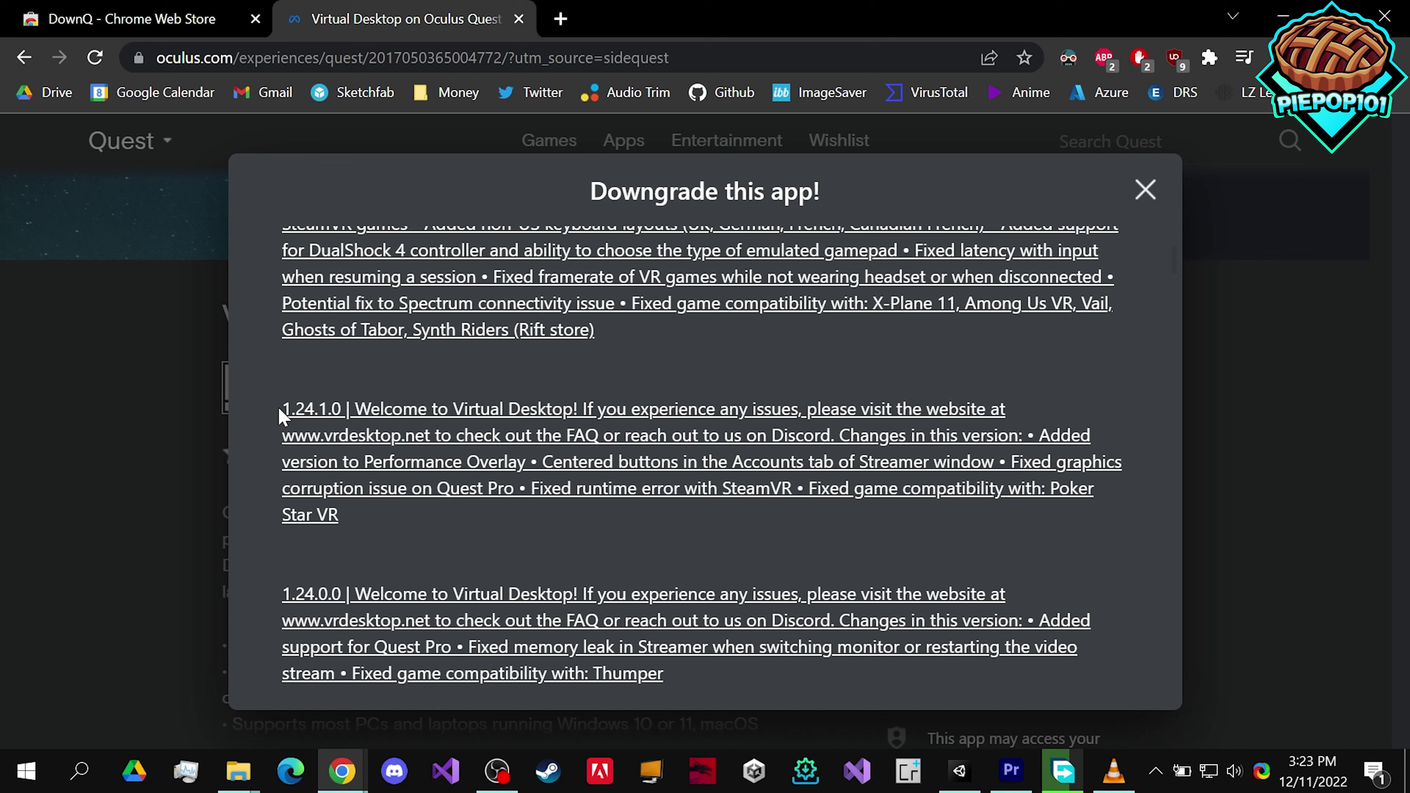
click(328, 444)
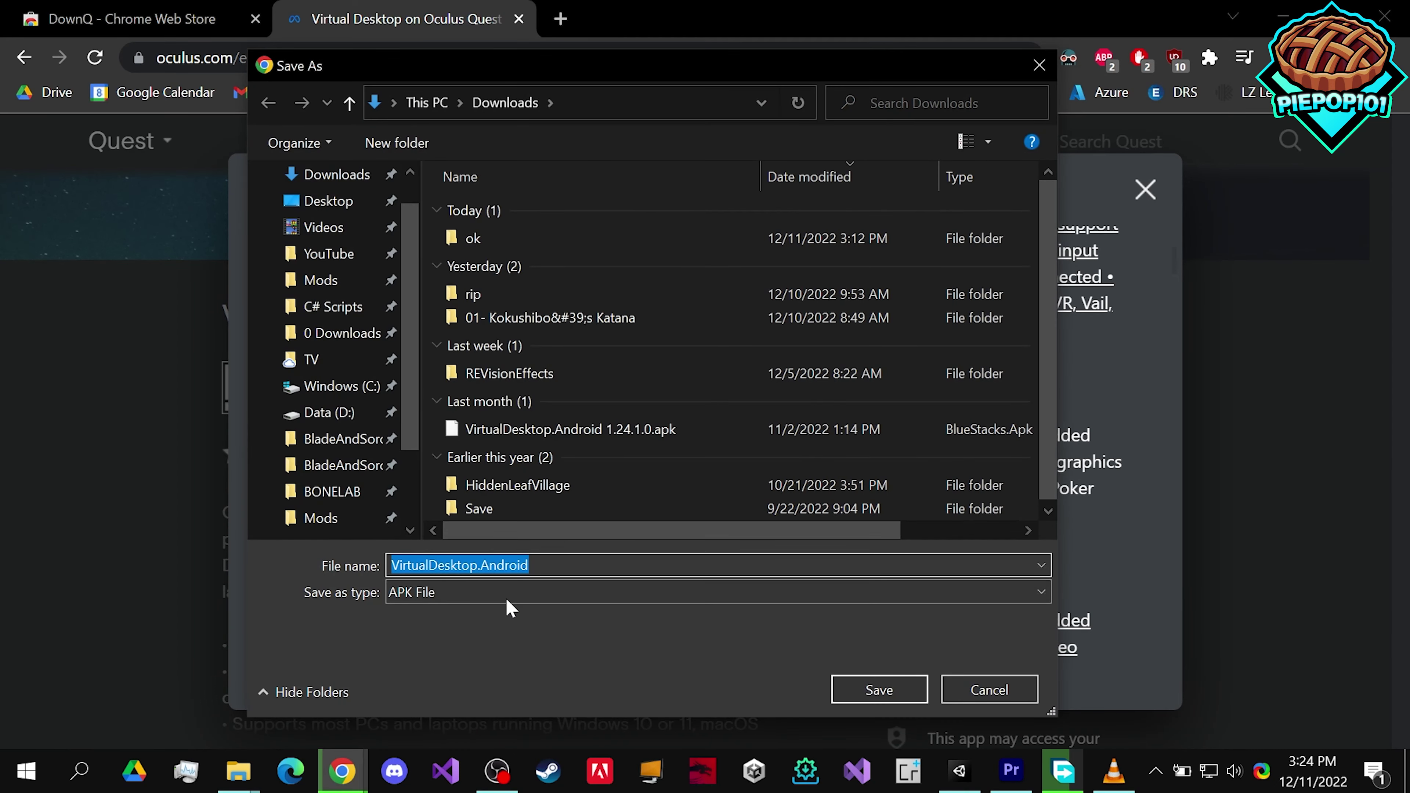
click(911, 690)
click(1146, 190)
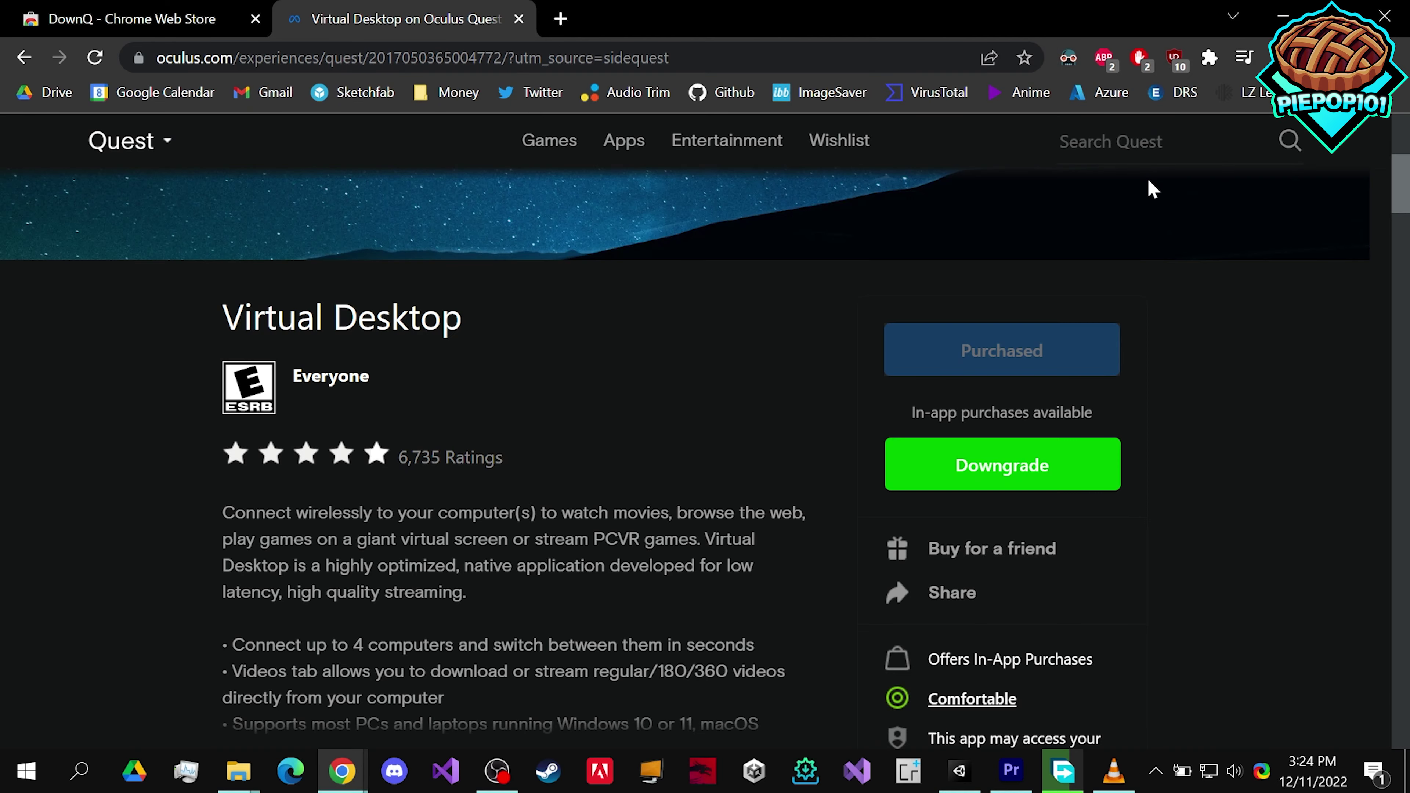
scroll(652, 595, up, 4)
scroll(1027, 599, up, 3)
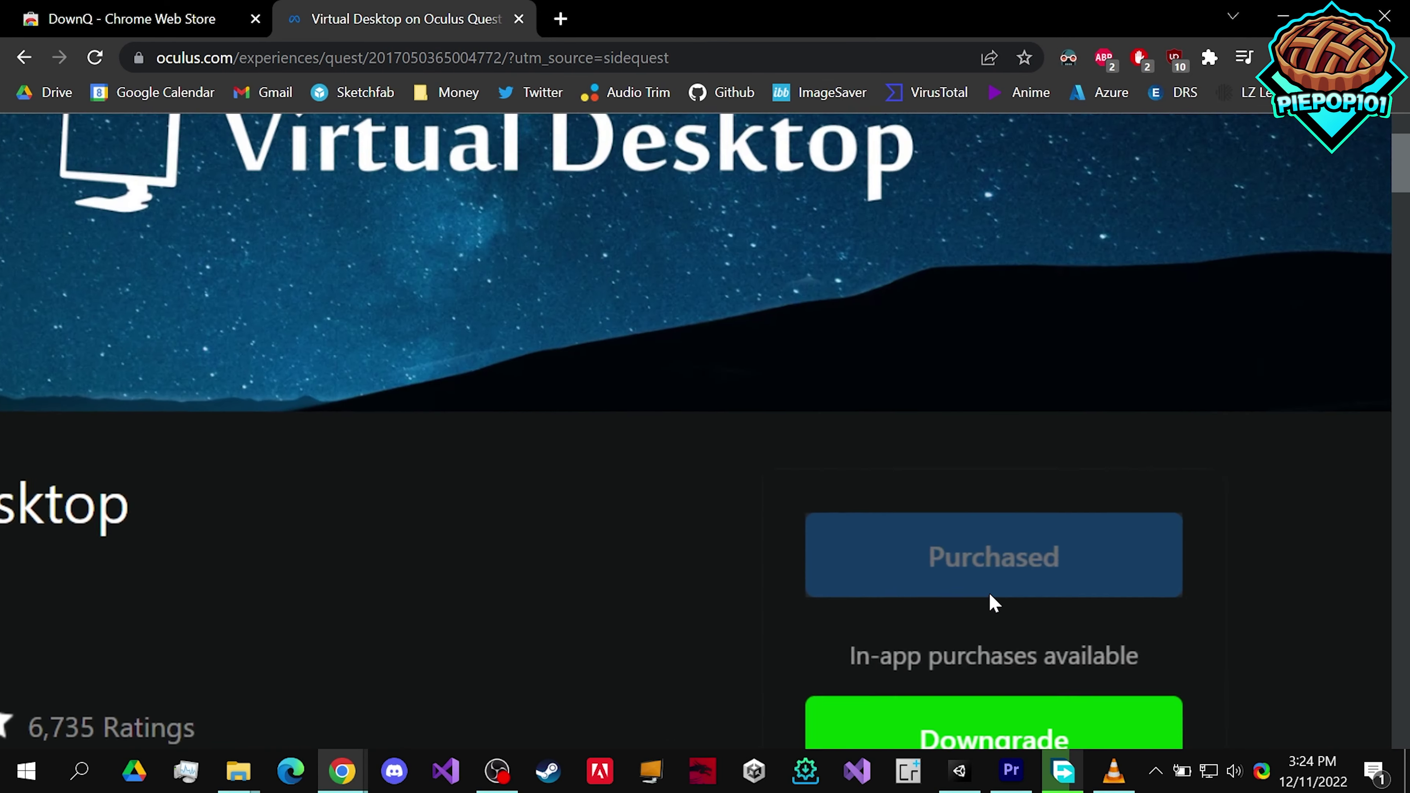
scroll(813, 529, down, 3)
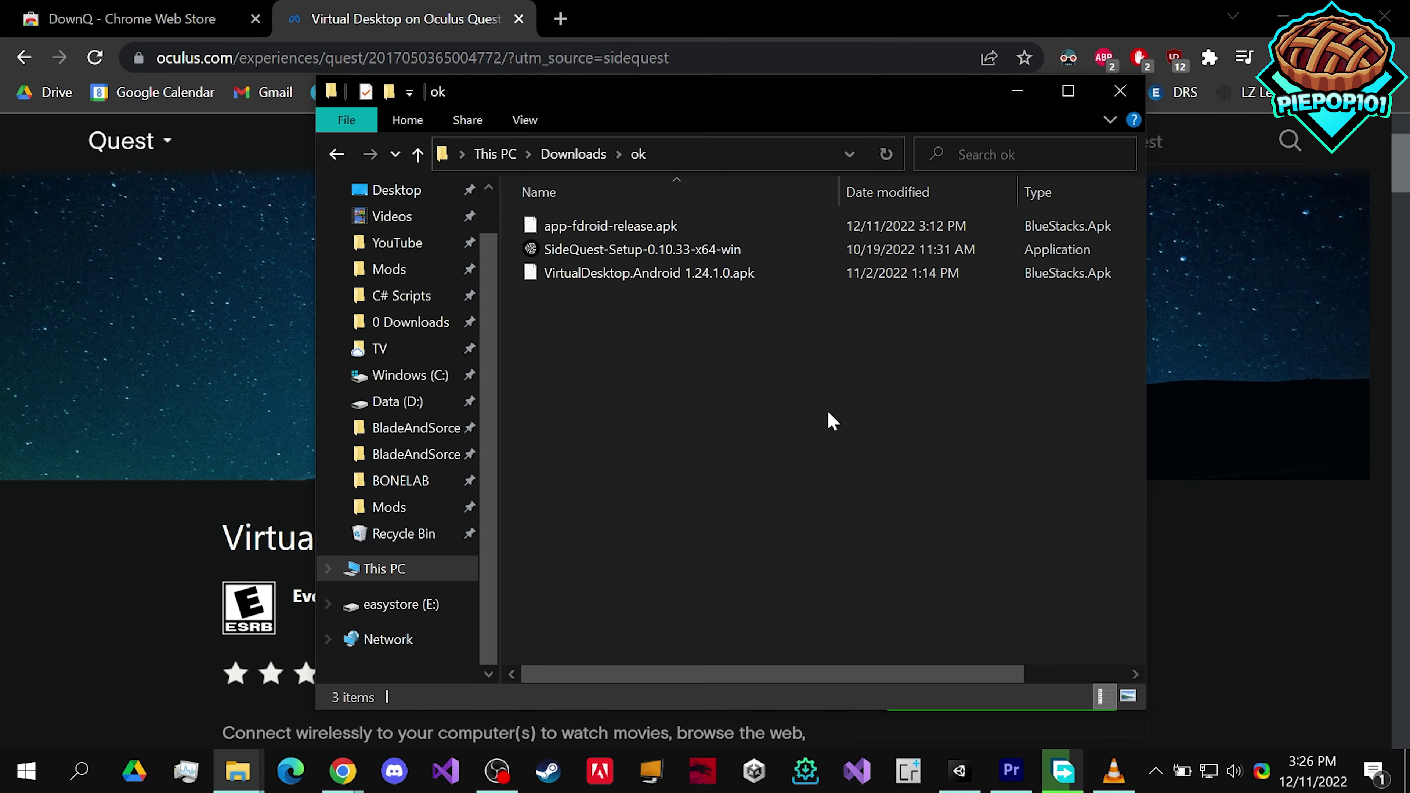
- Open a second File Explorer window side by side with the 'ok' folder window
drag(843, 117, 551, 94)
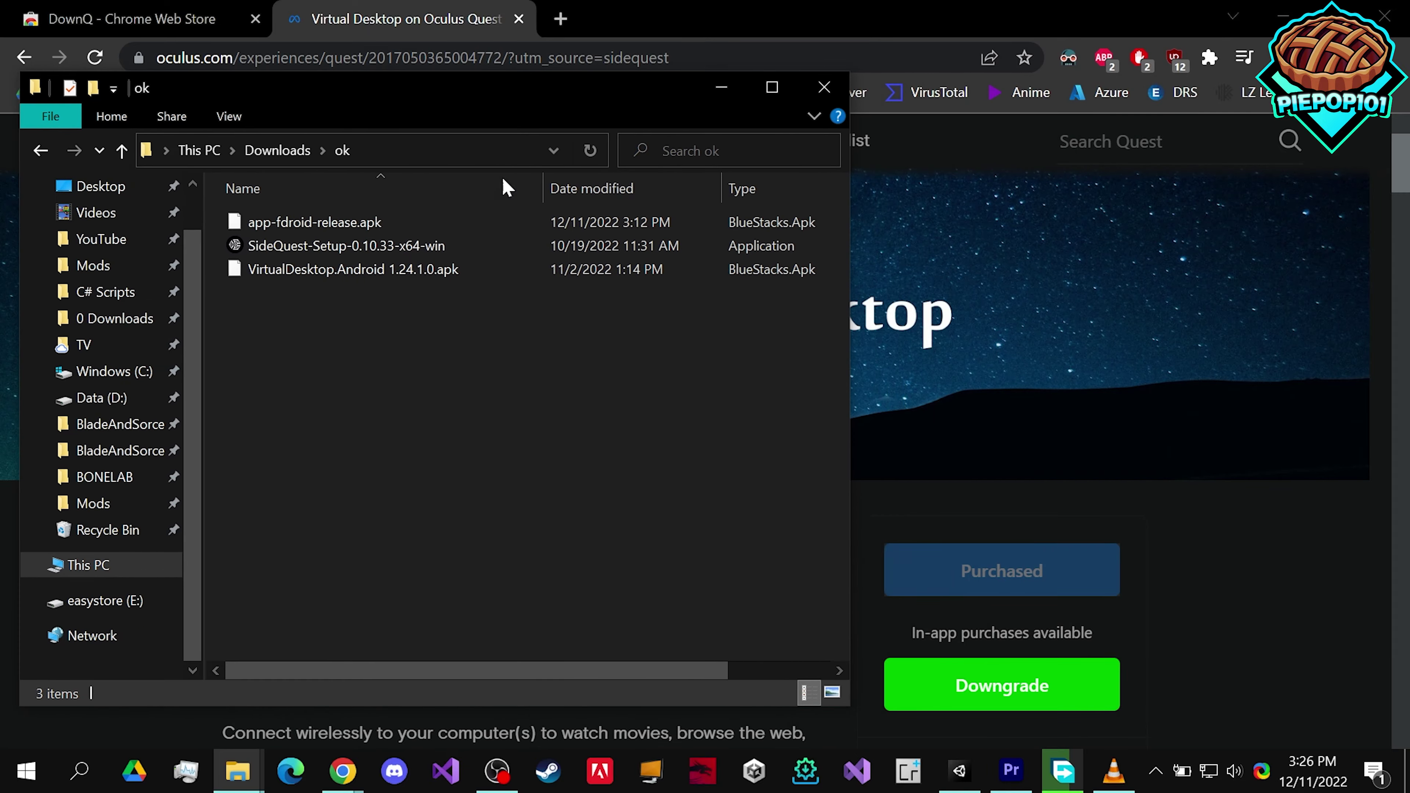
drag(235, 784, 274, 702)
click(214, 311)
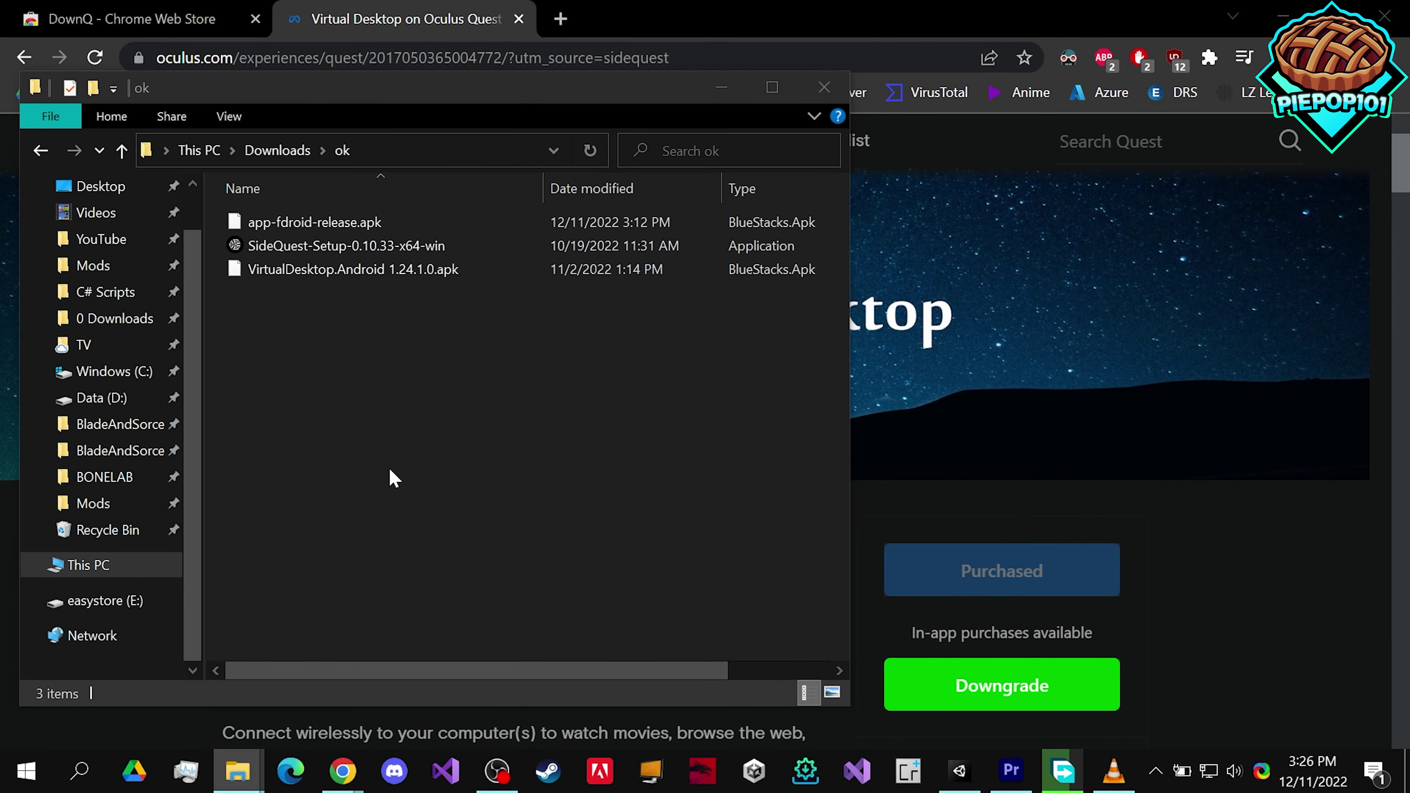
drag(333, 118, 822, 95)
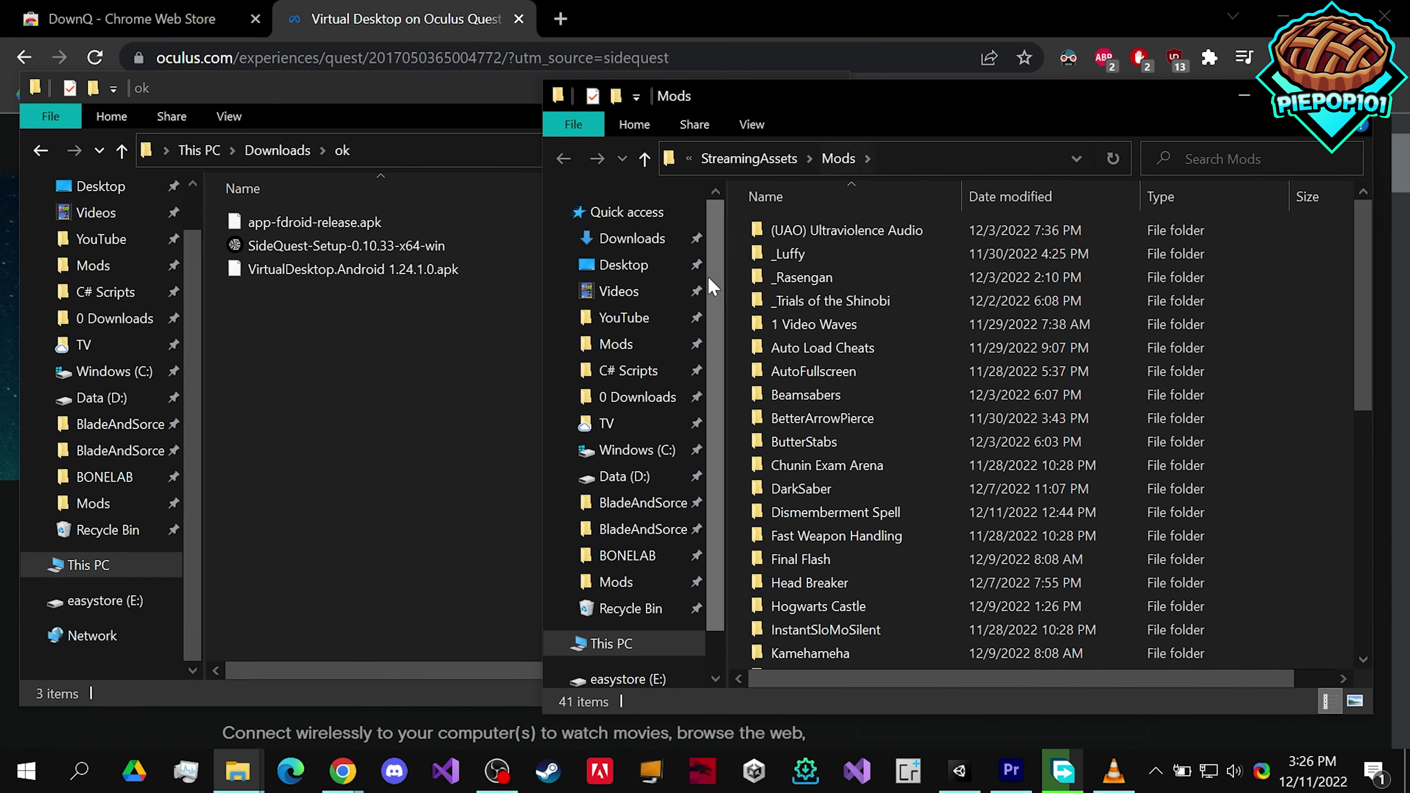
- Copy the VirtualDesktop.Android 1.24.1.0 APK into Quest 2 > Internal shared storage > Download
scroll(628, 355, down, 1)
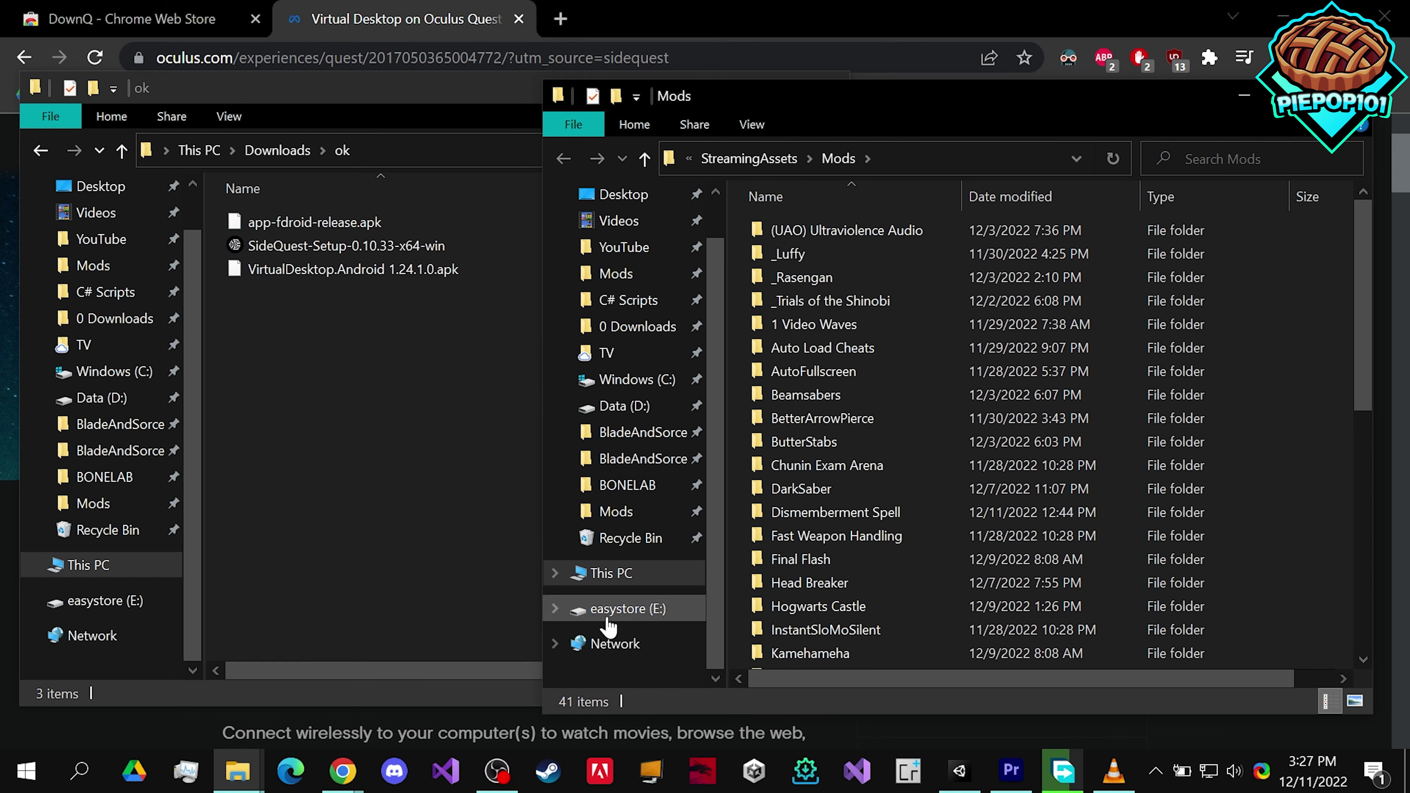
click(589, 574)
click(783, 545)
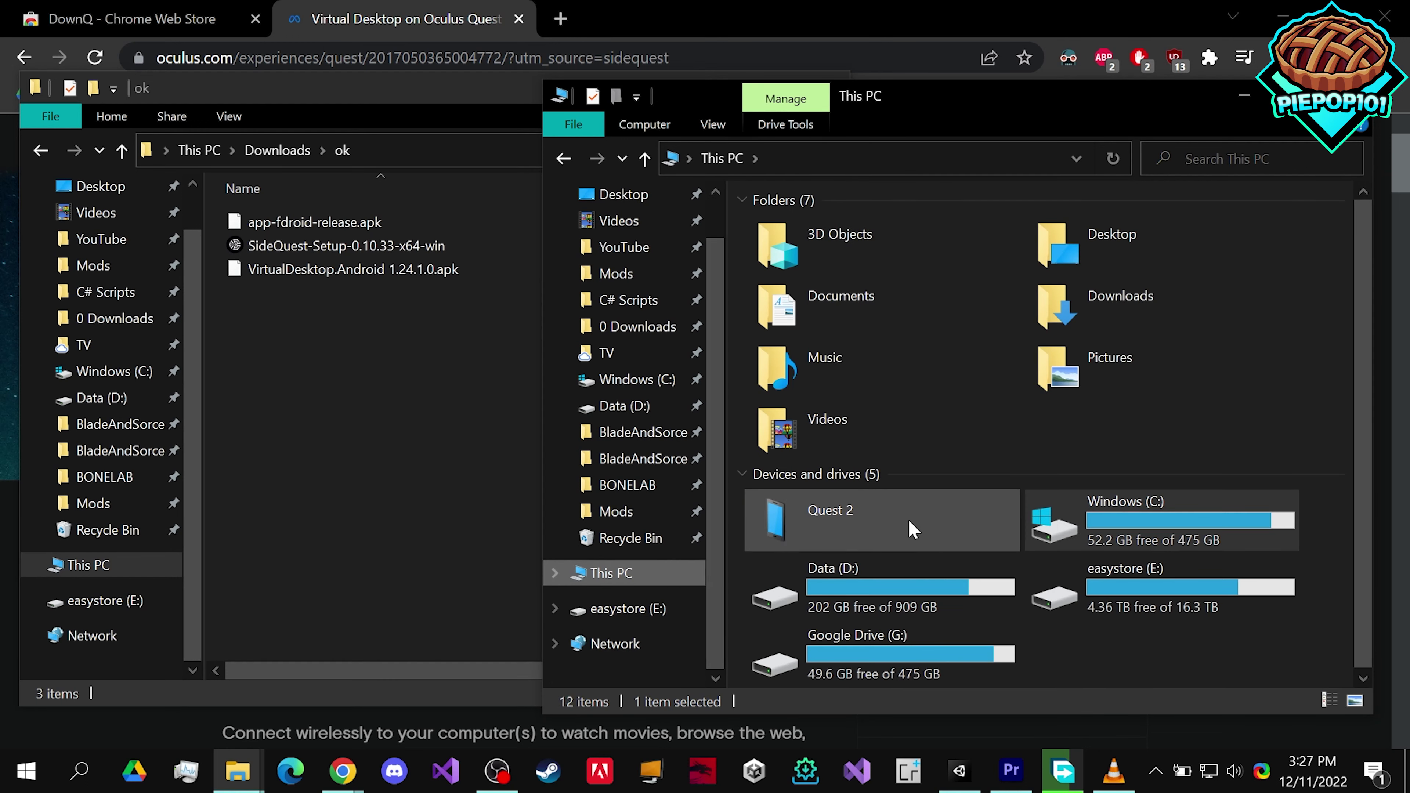
click(809, 525)
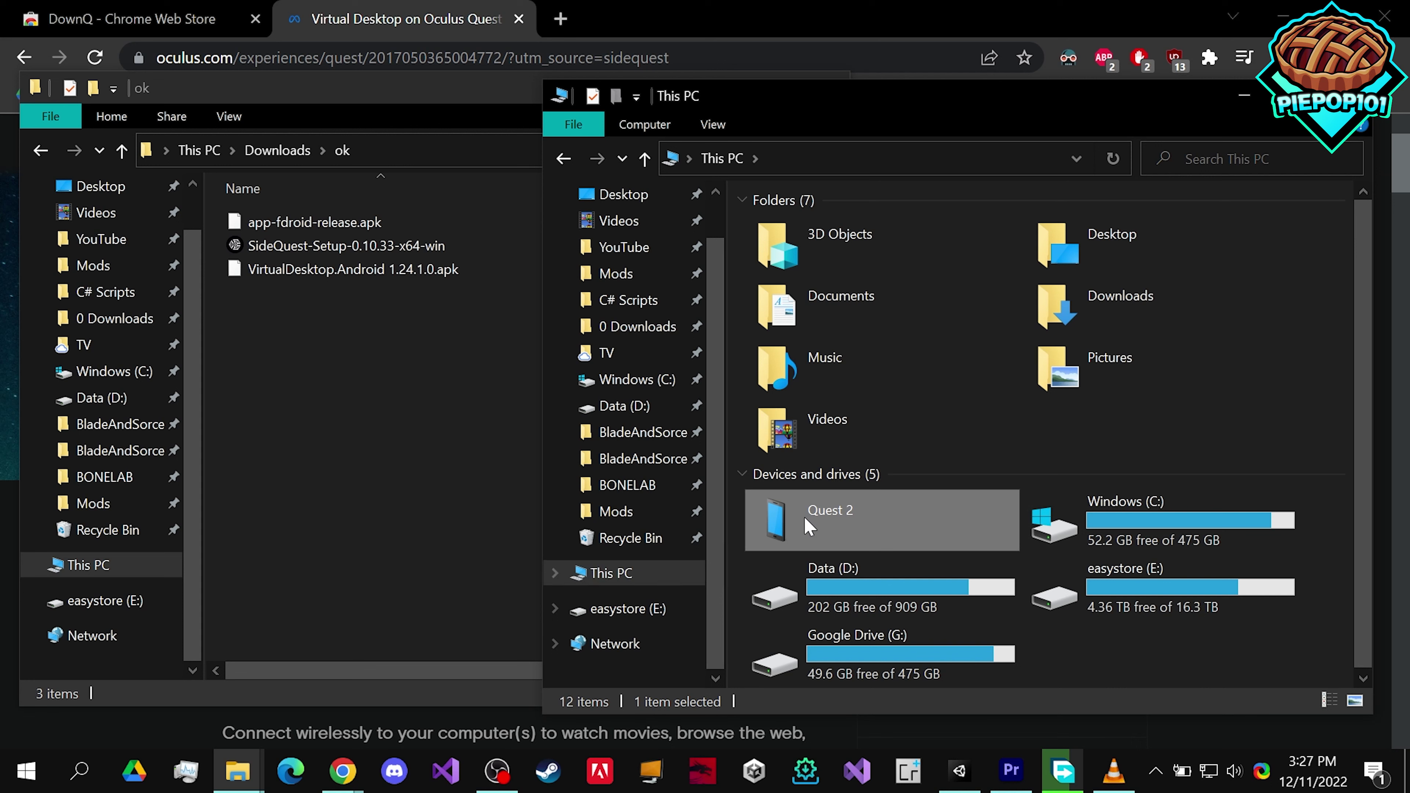
double_click(915, 515)
double_click(947, 227)
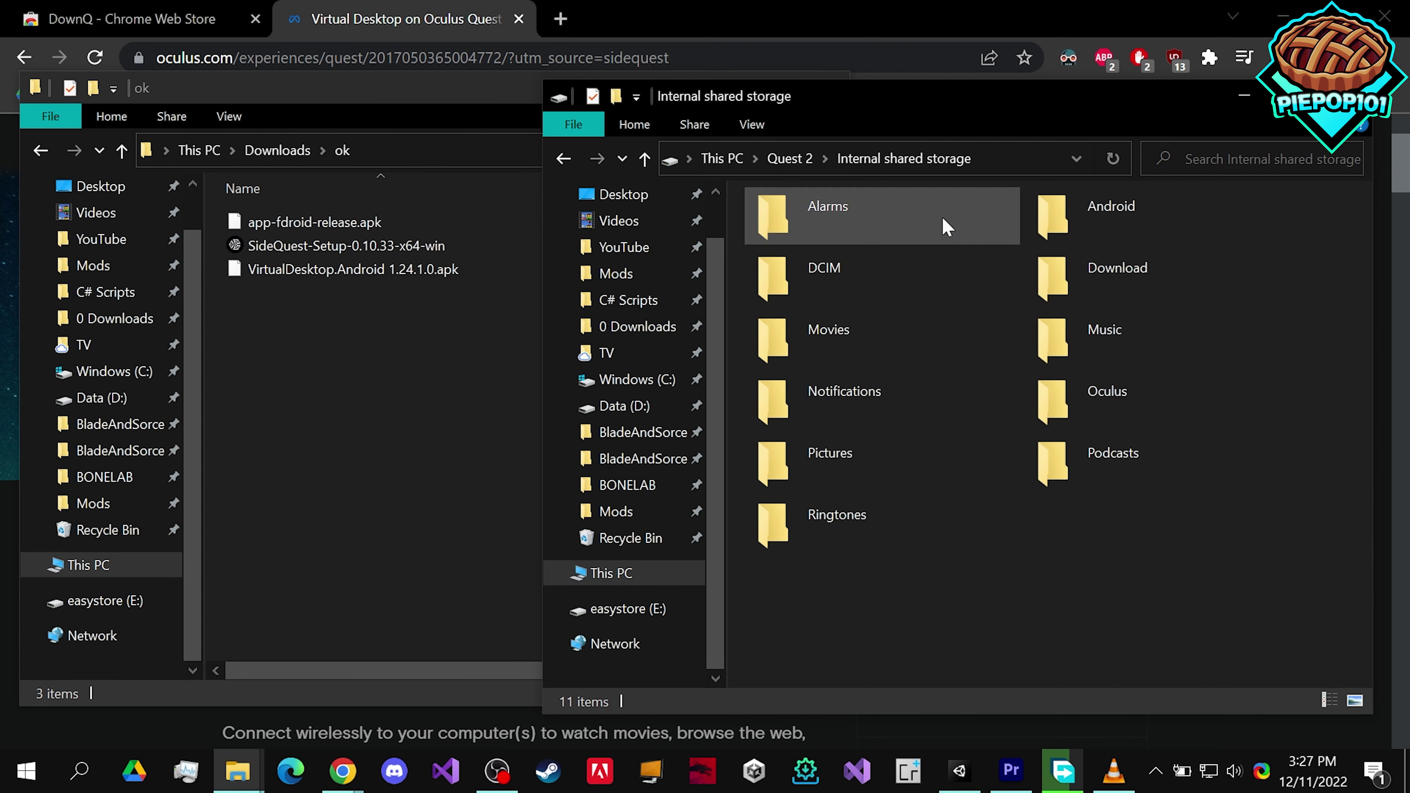
double_click(1117, 300)
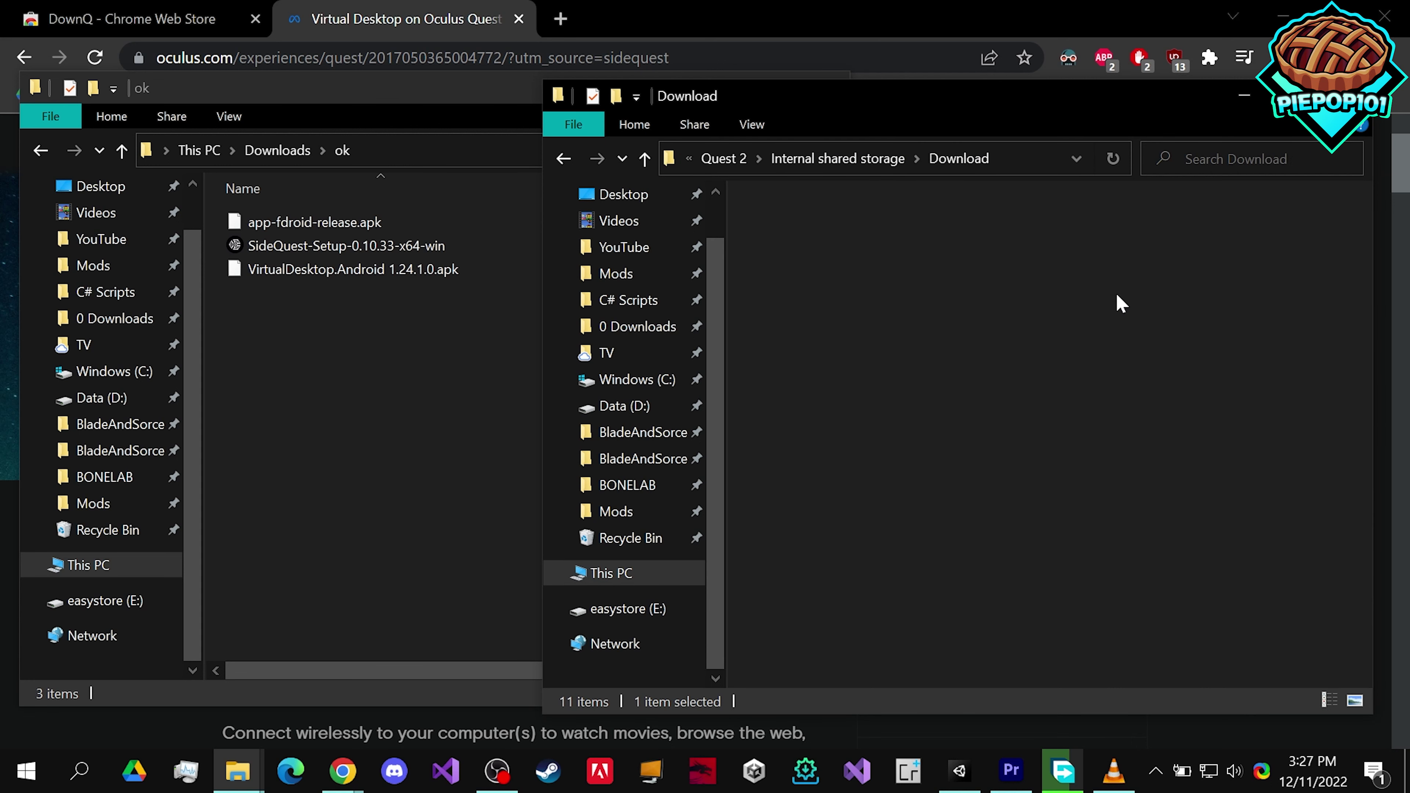
click(900, 247)
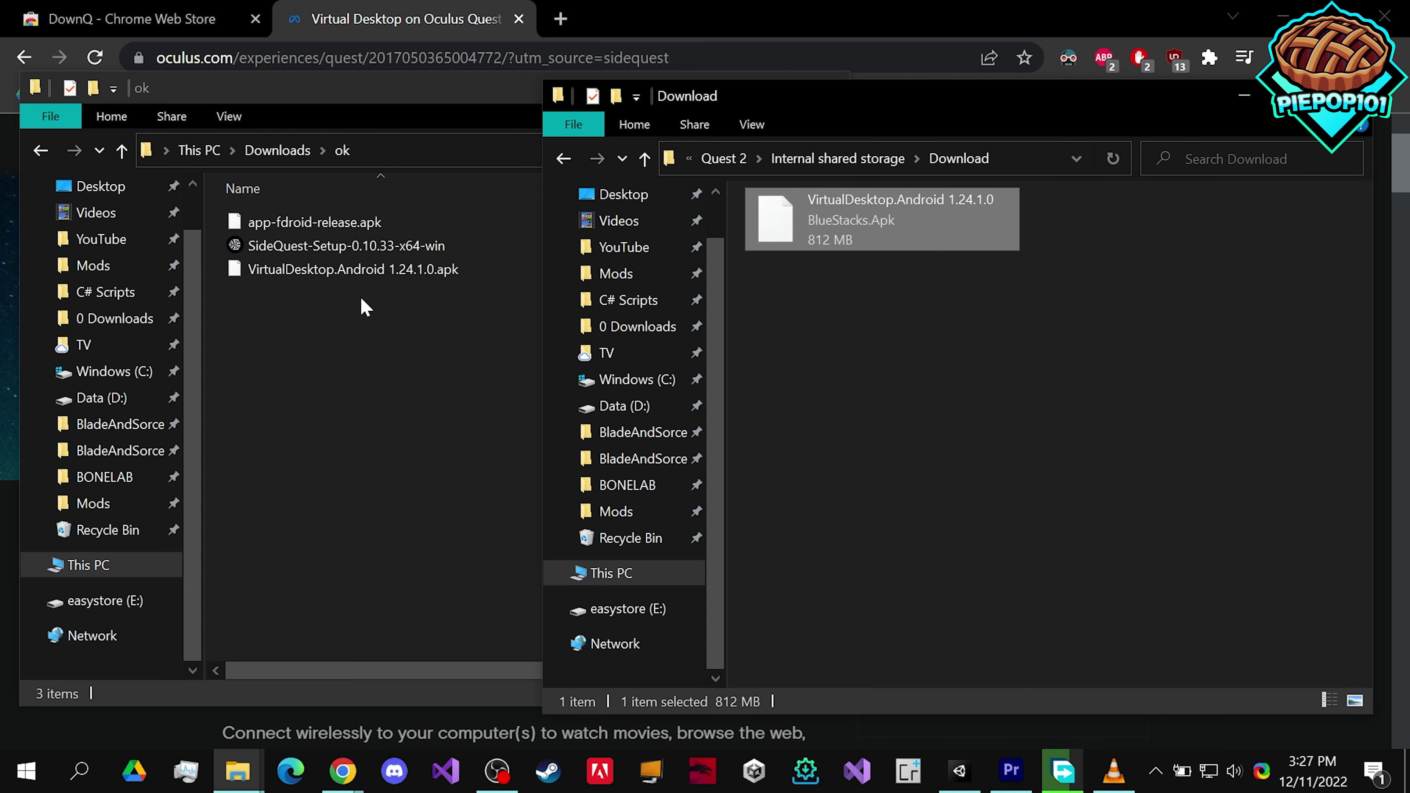
drag(356, 269, 1022, 389)
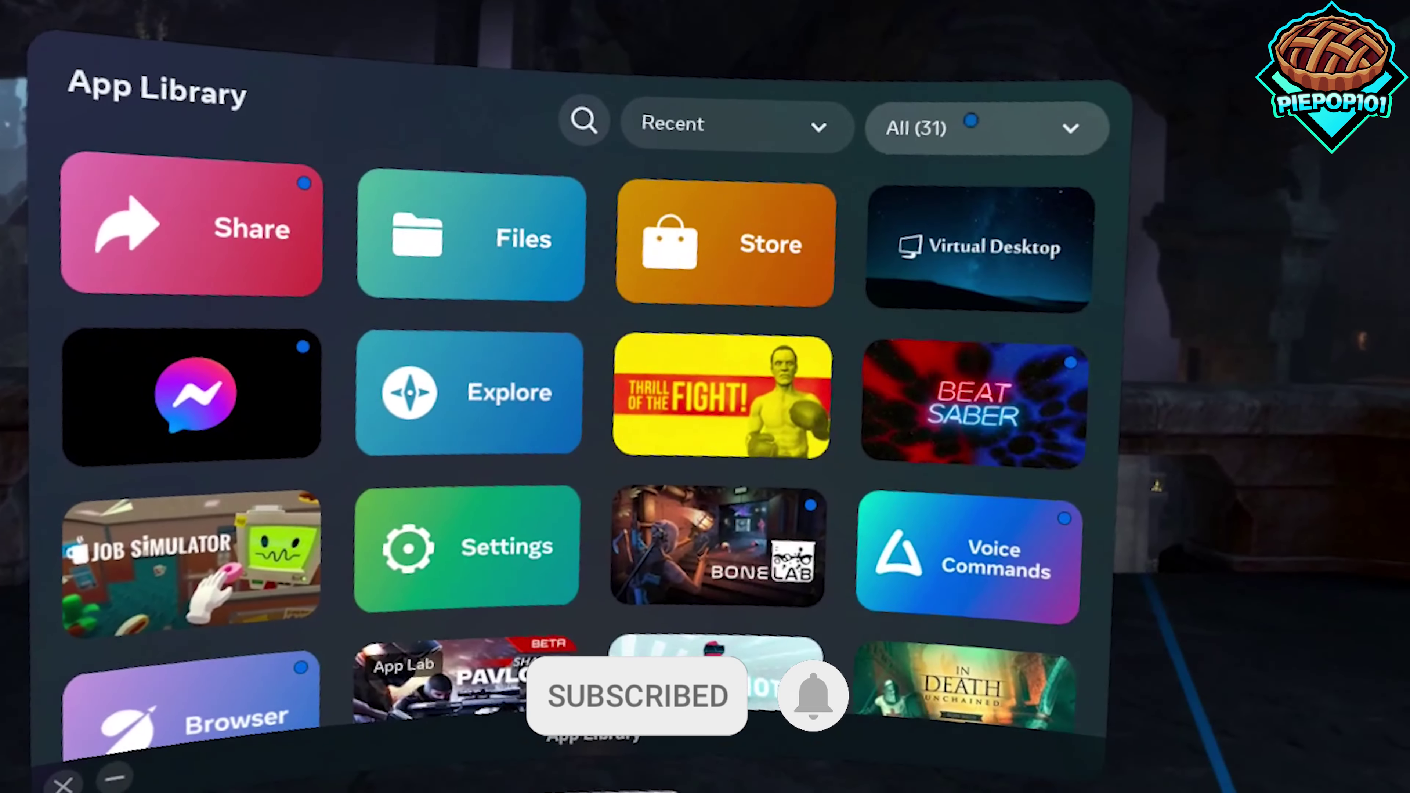
click(977, 127)
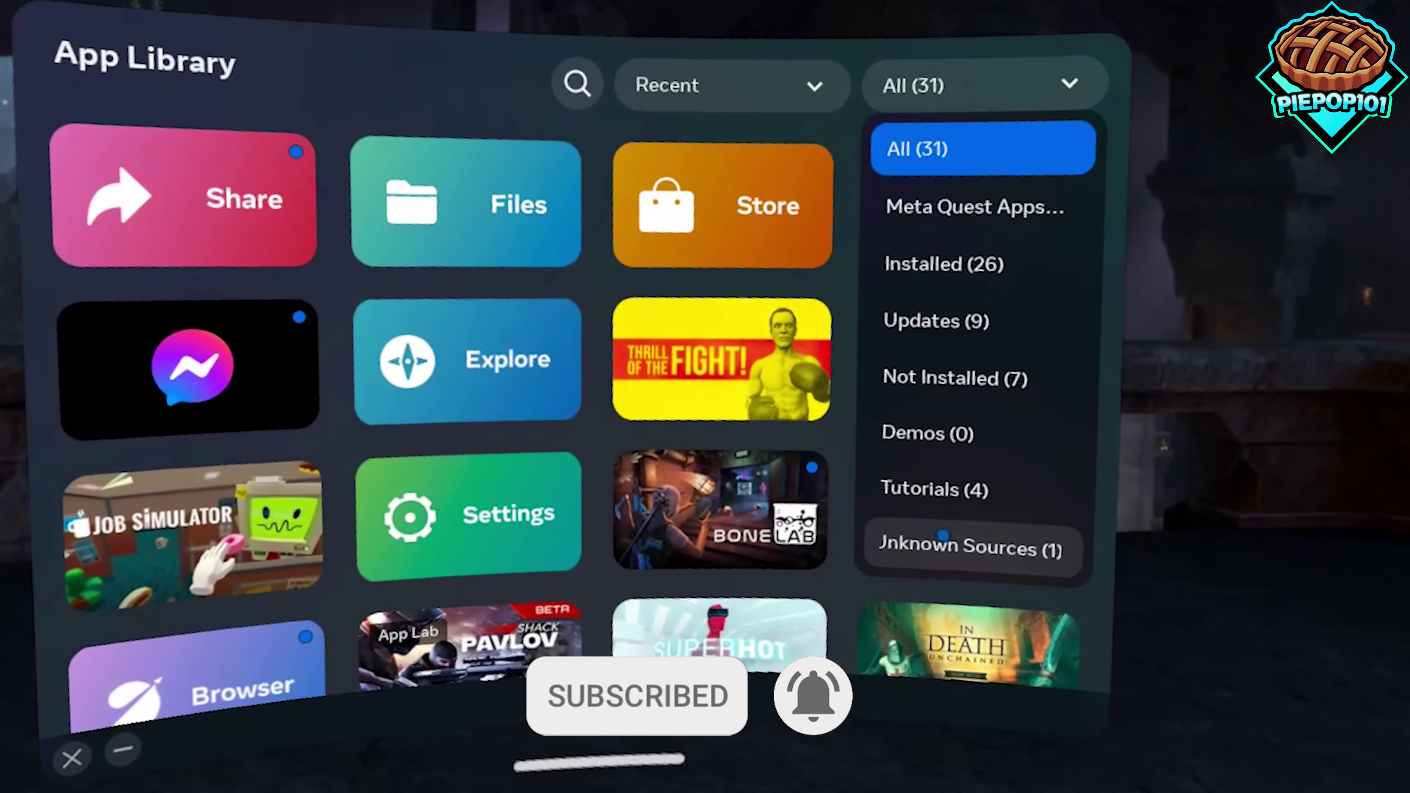
- Launch the Amaze file manager from Unknown Sources and open its Download folder
click(980, 550)
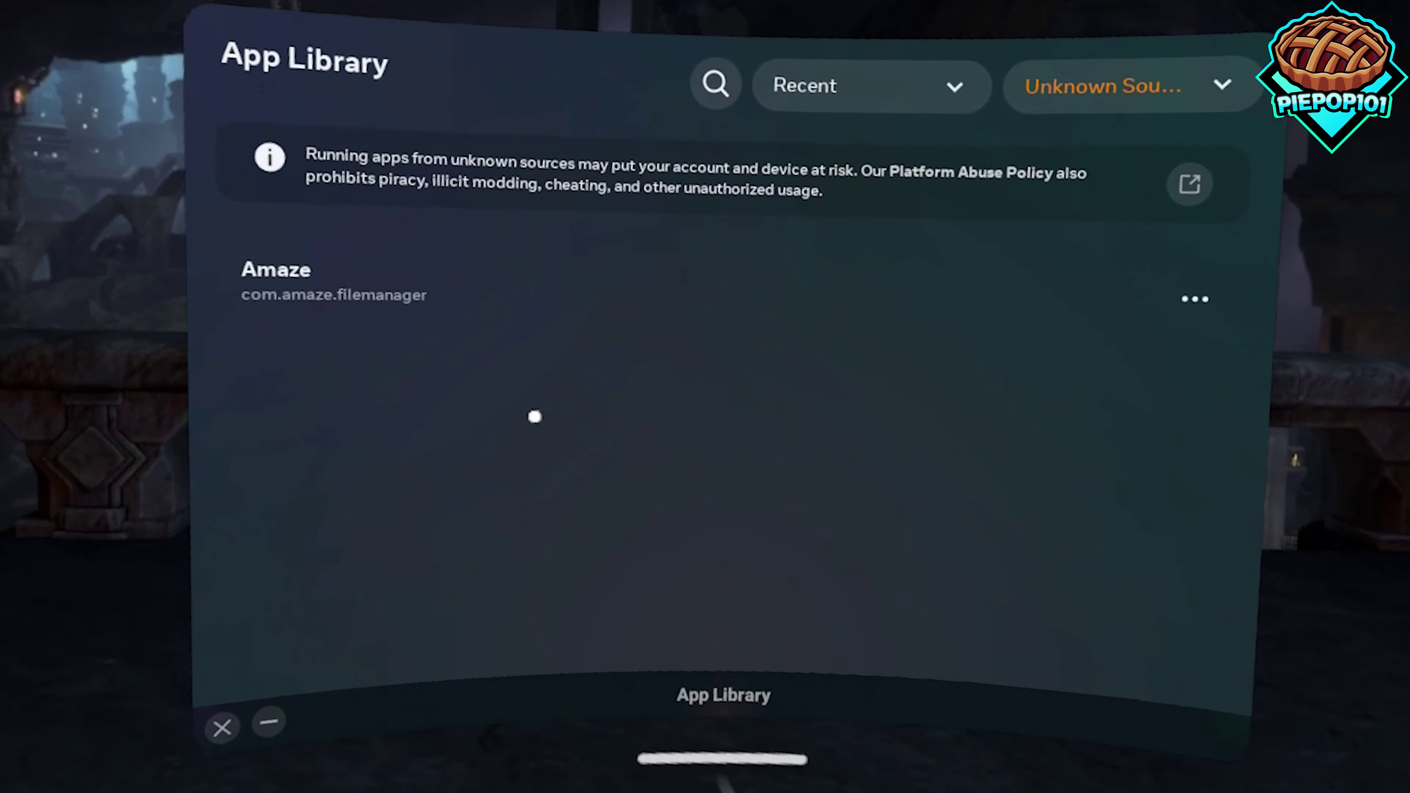
click(333, 283)
click(541, 451)
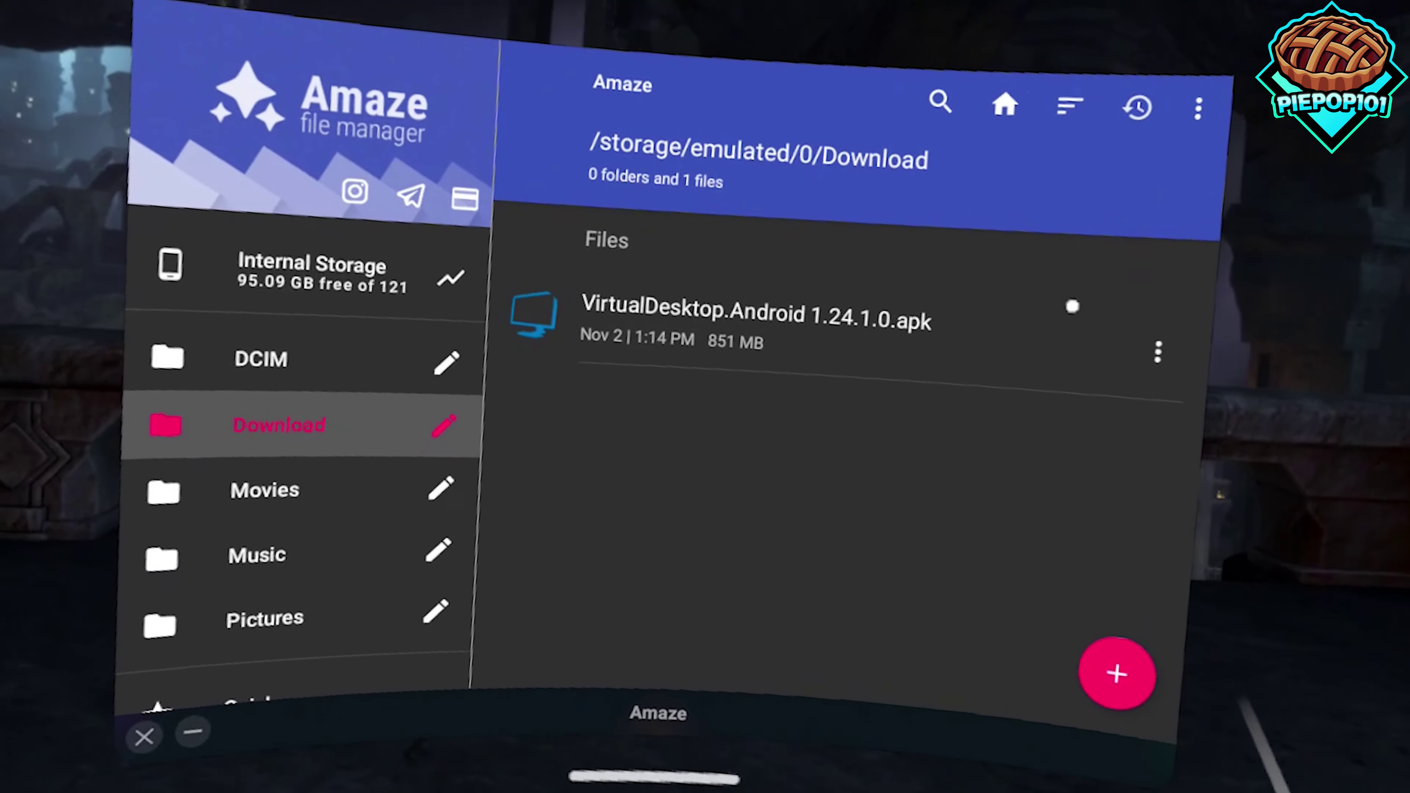
- Start installing the Virtual Desktop APK and allow Amaze to install unknown apps
click(716, 297)
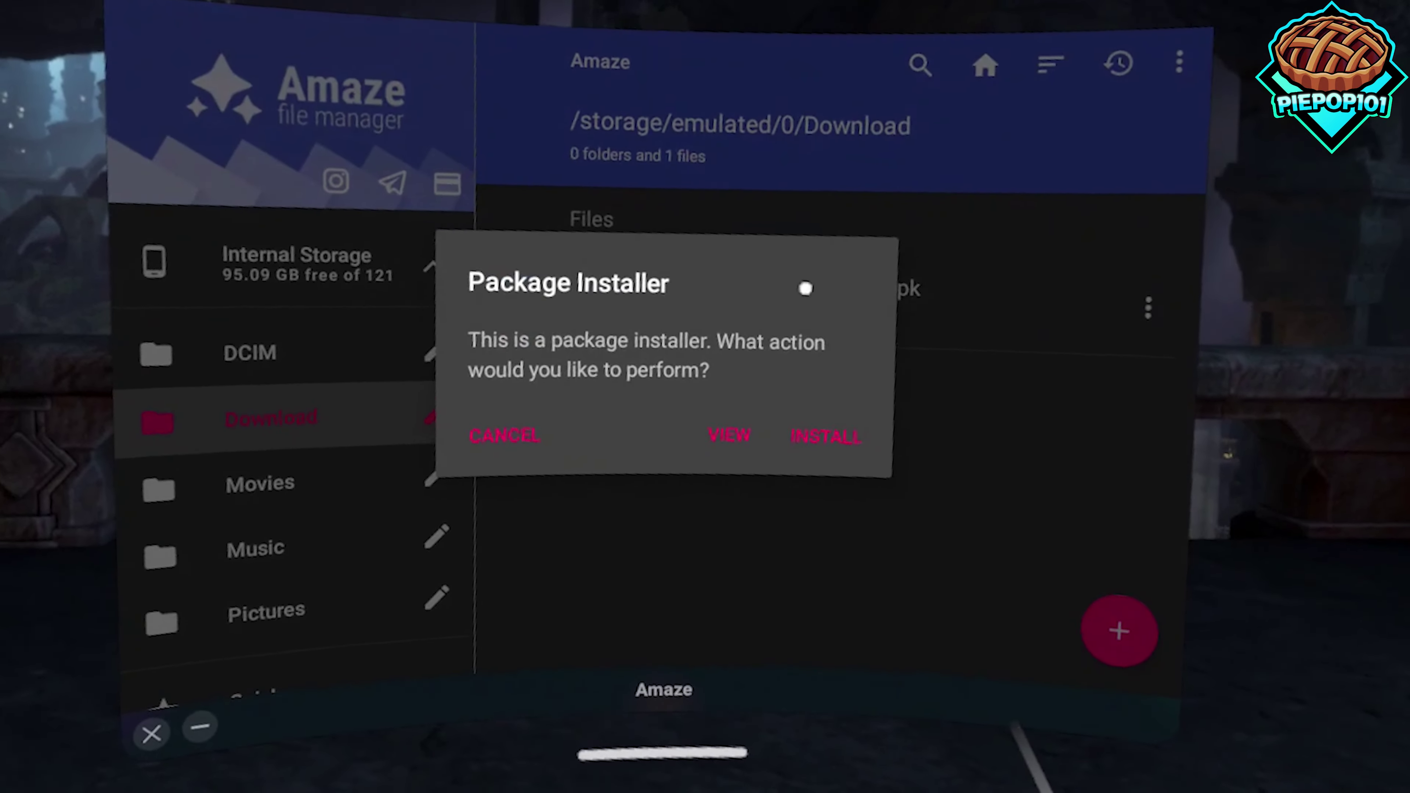
click(844, 419)
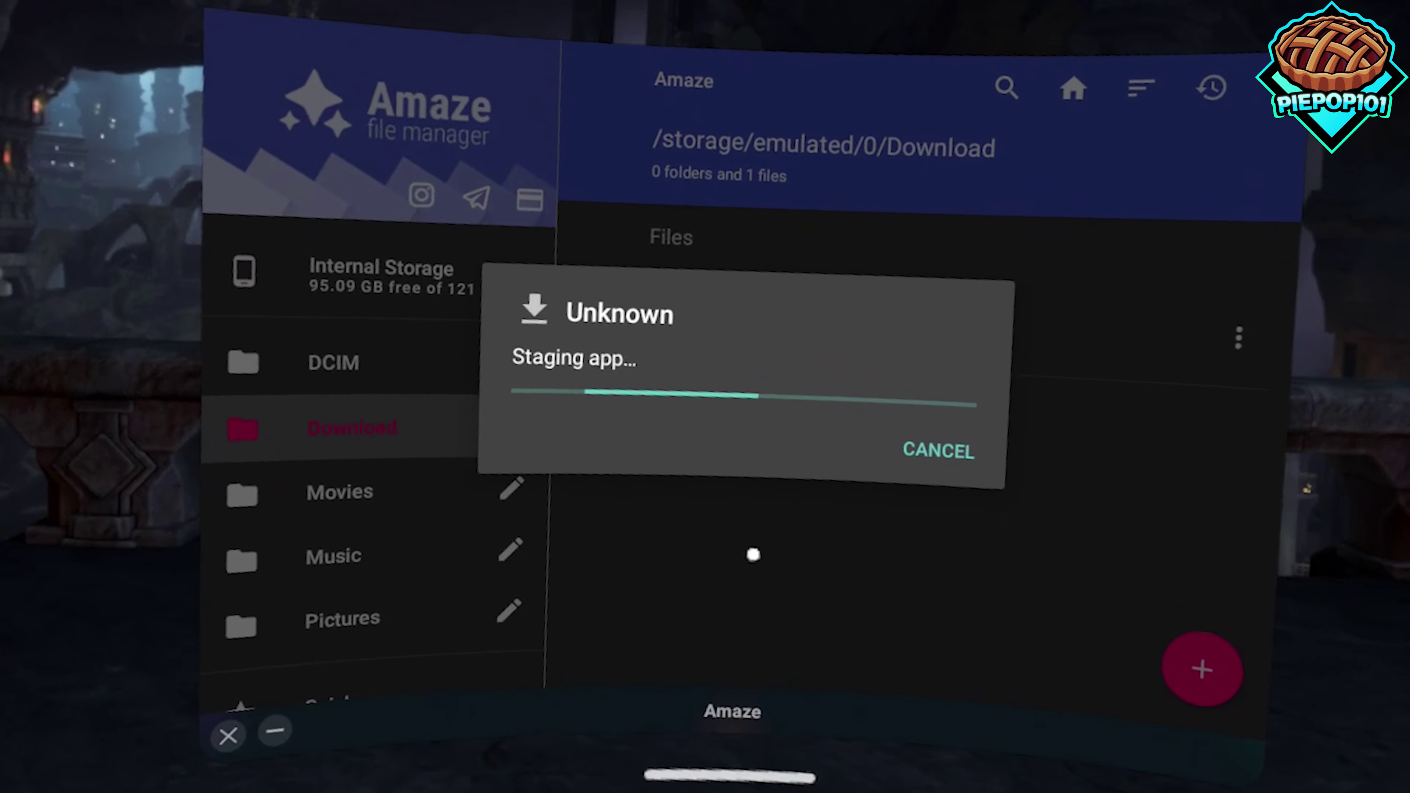
click(897, 451)
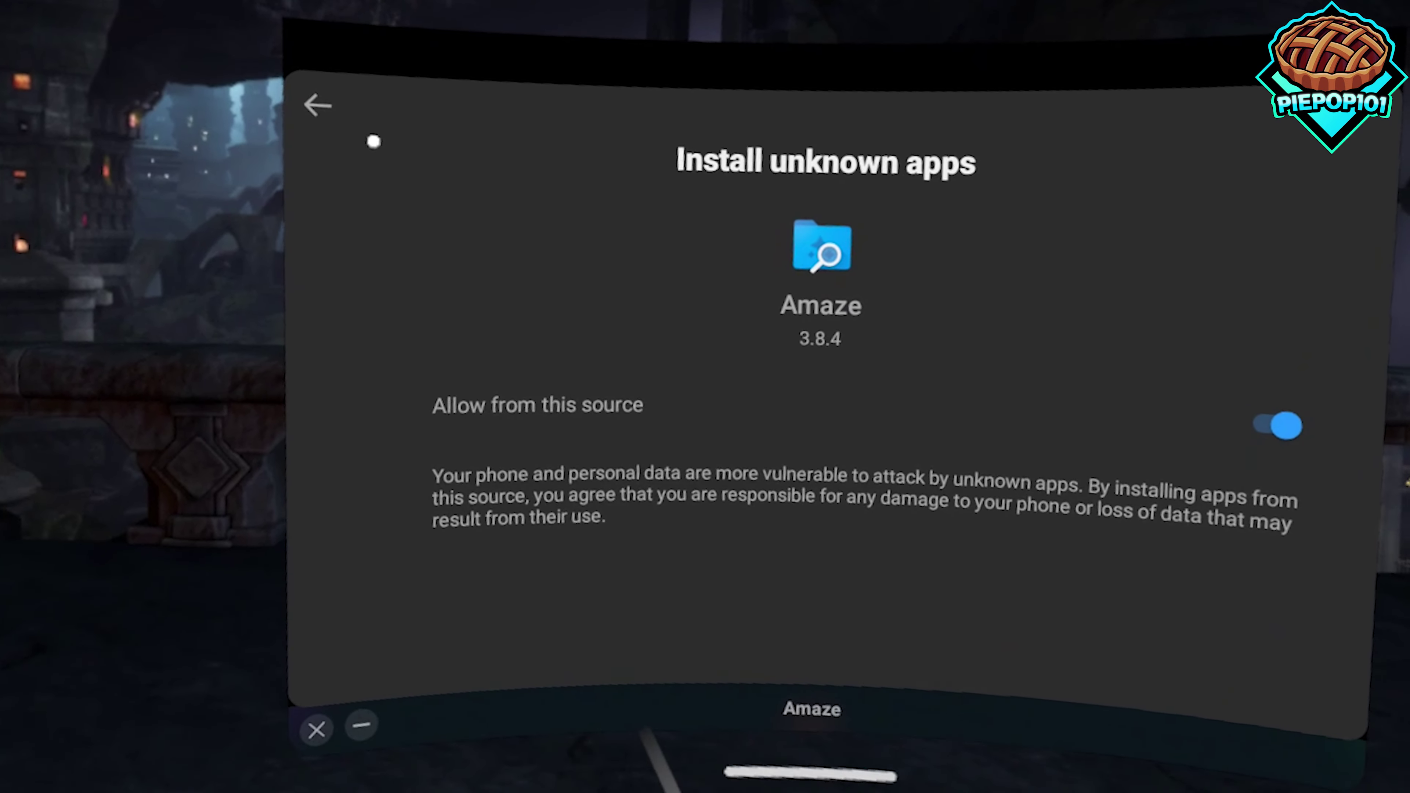
click(331, 115)
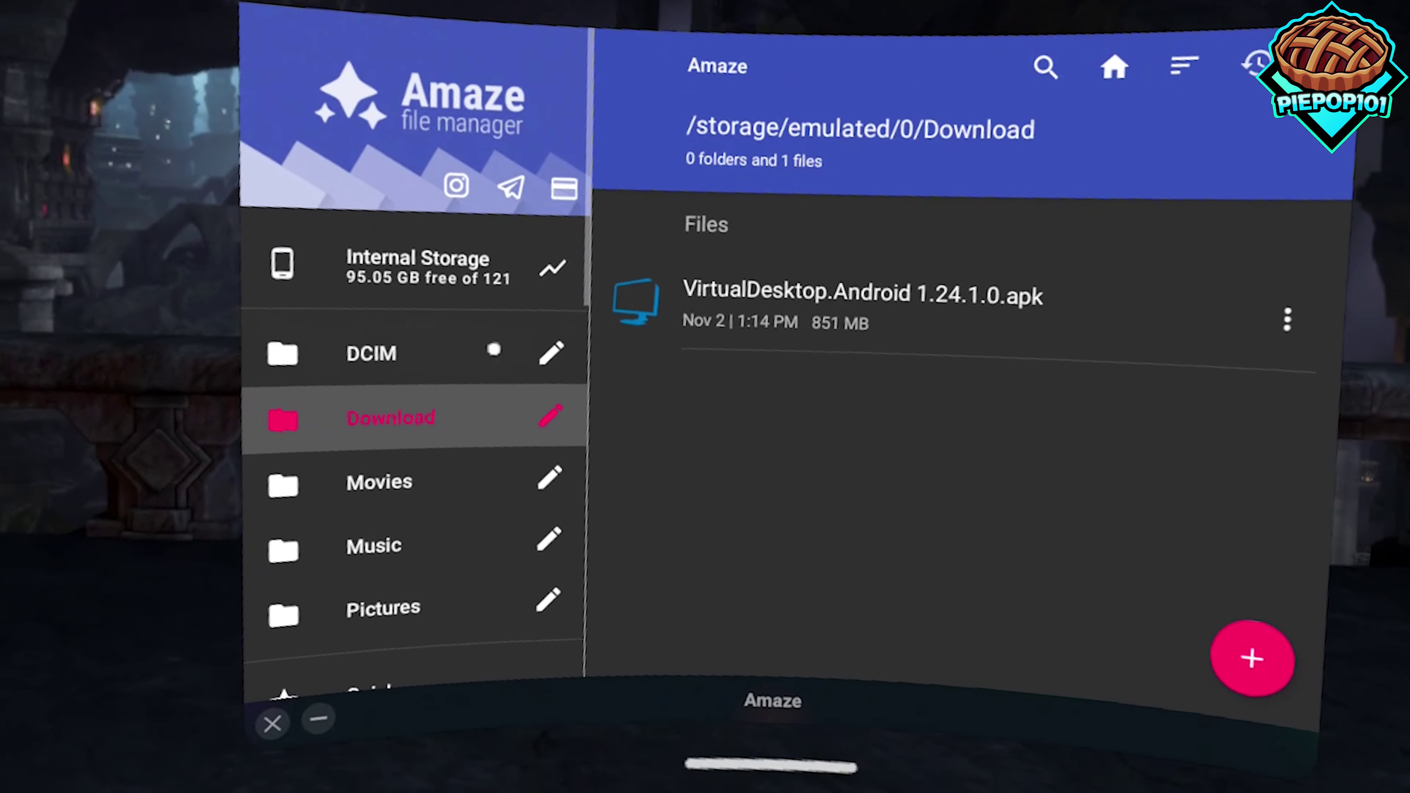
- Install Virtual Desktop 1.24.1 from the APK, open it, and choose Update Later for 1.25.7.0
click(888, 344)
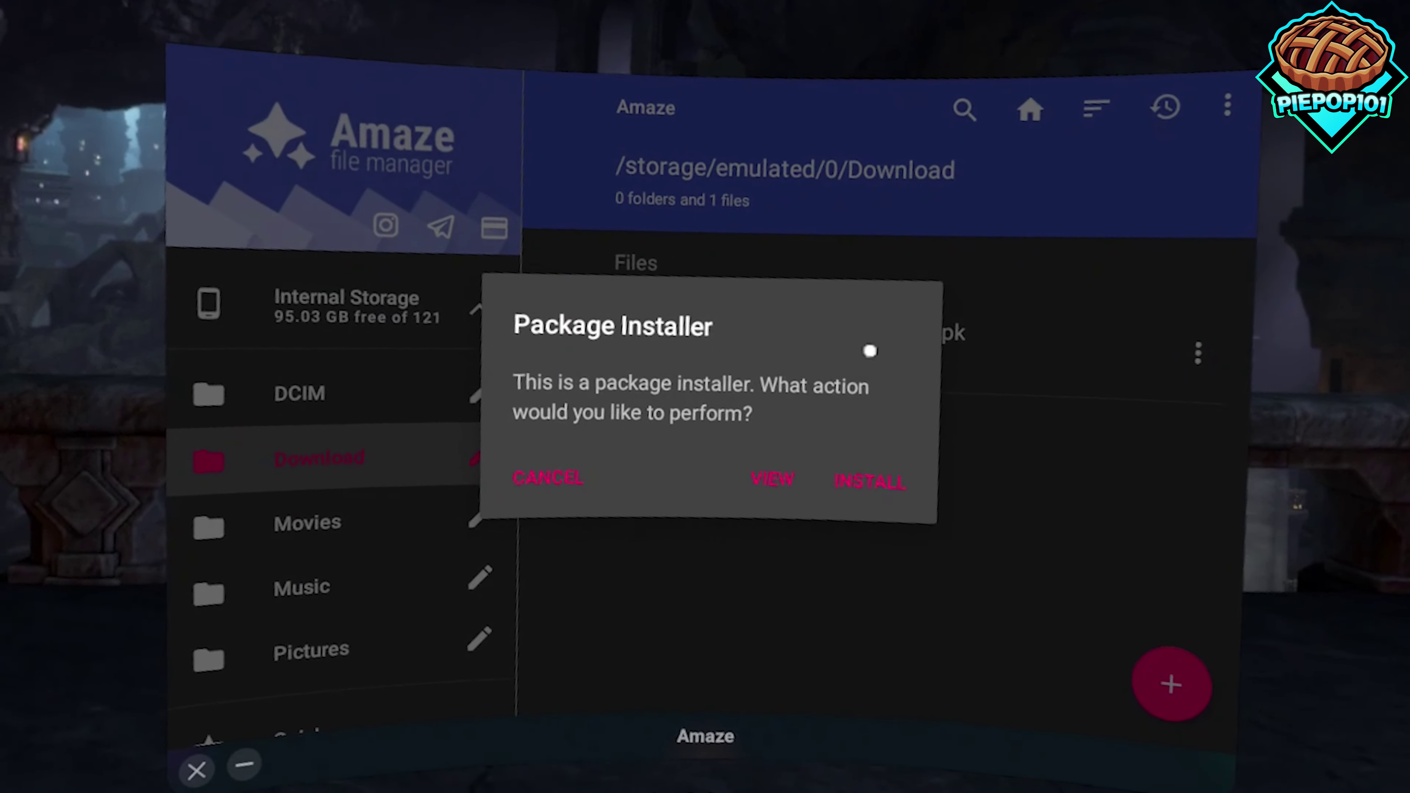
click(866, 459)
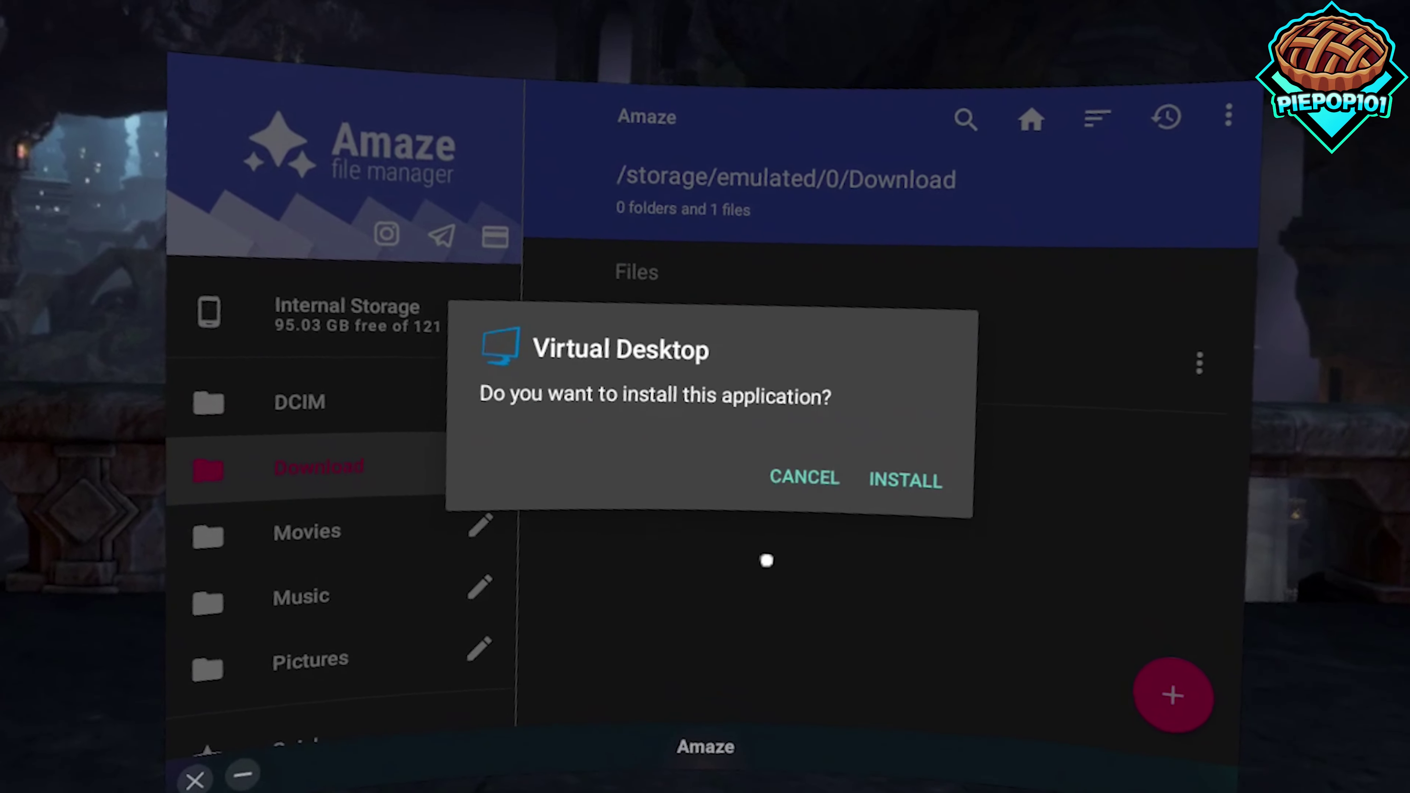
click(891, 477)
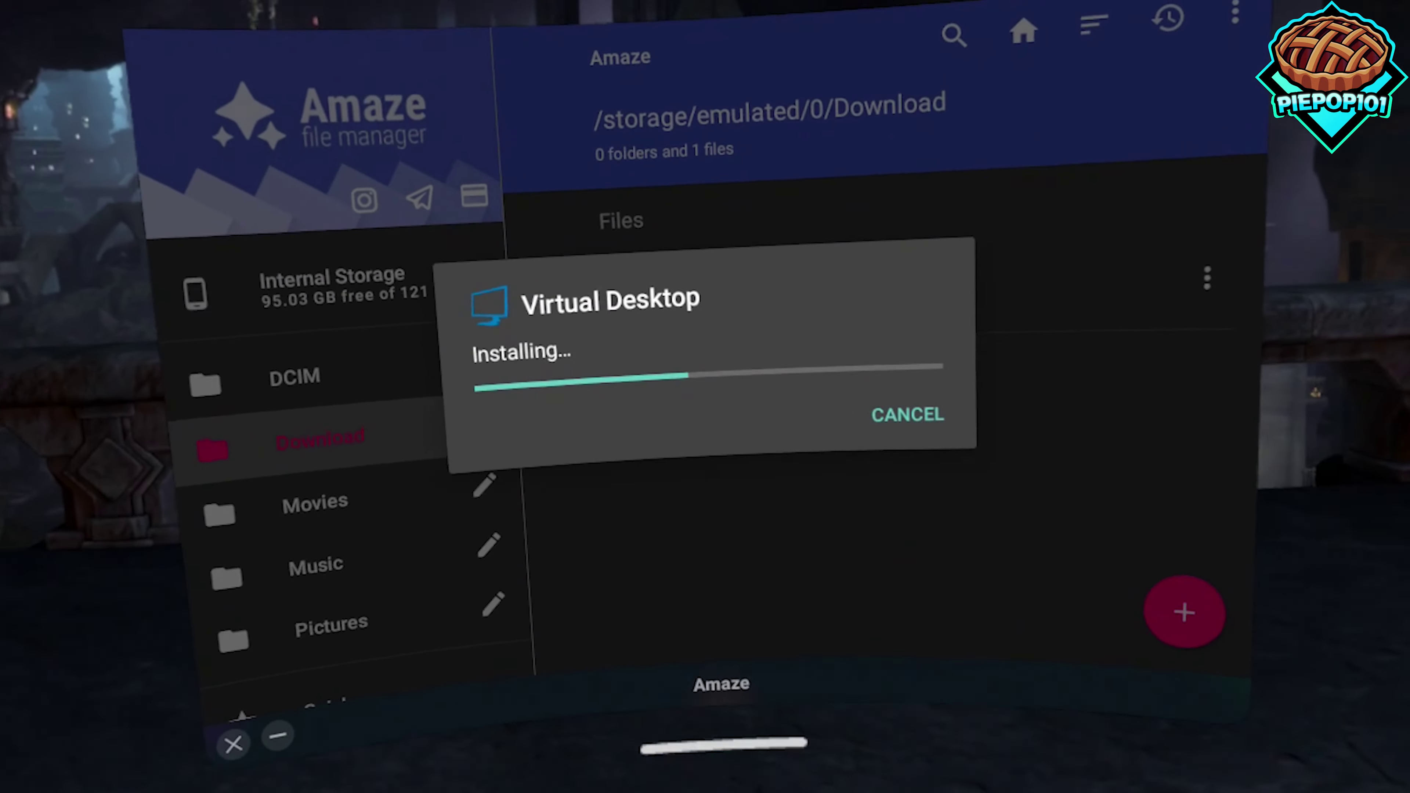
click(949, 404)
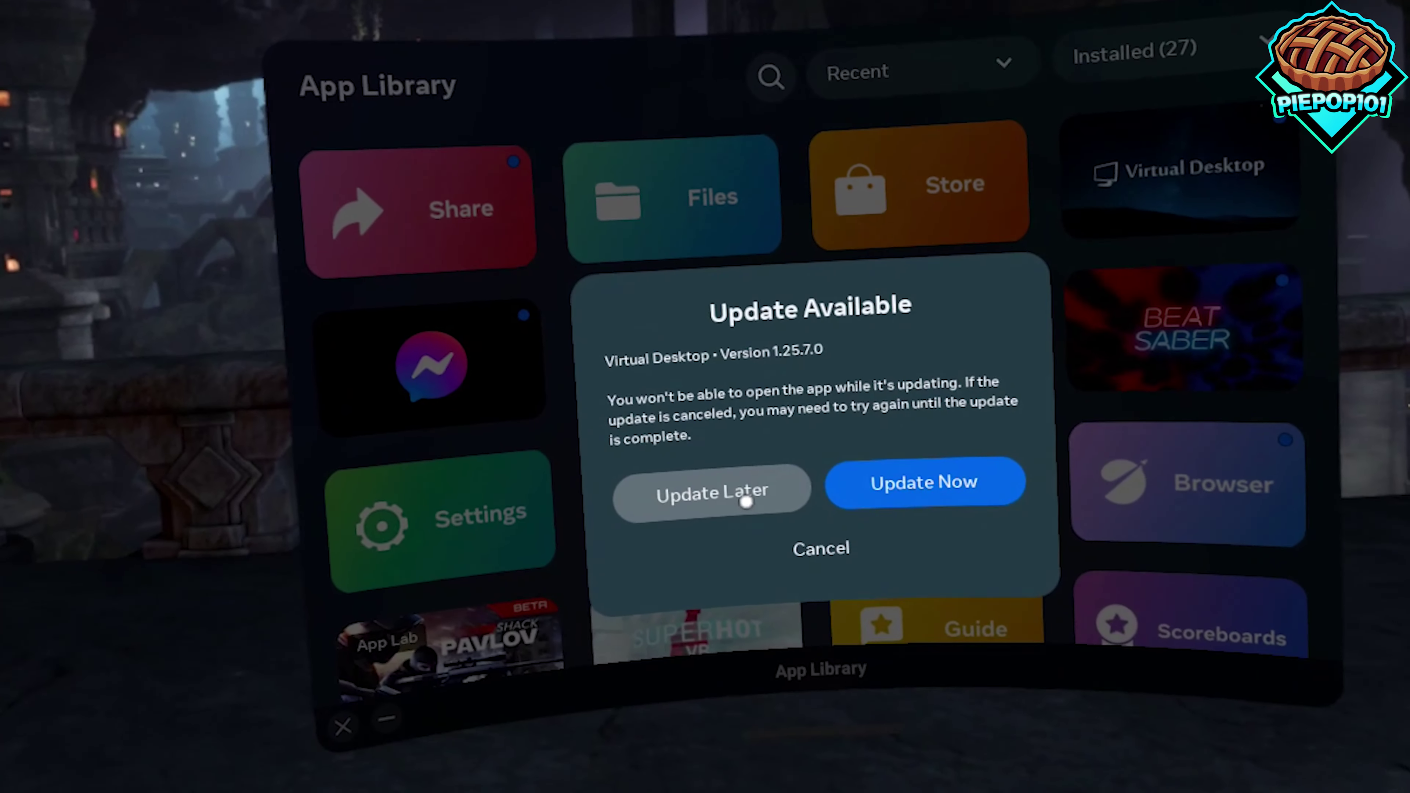
click(745, 503)
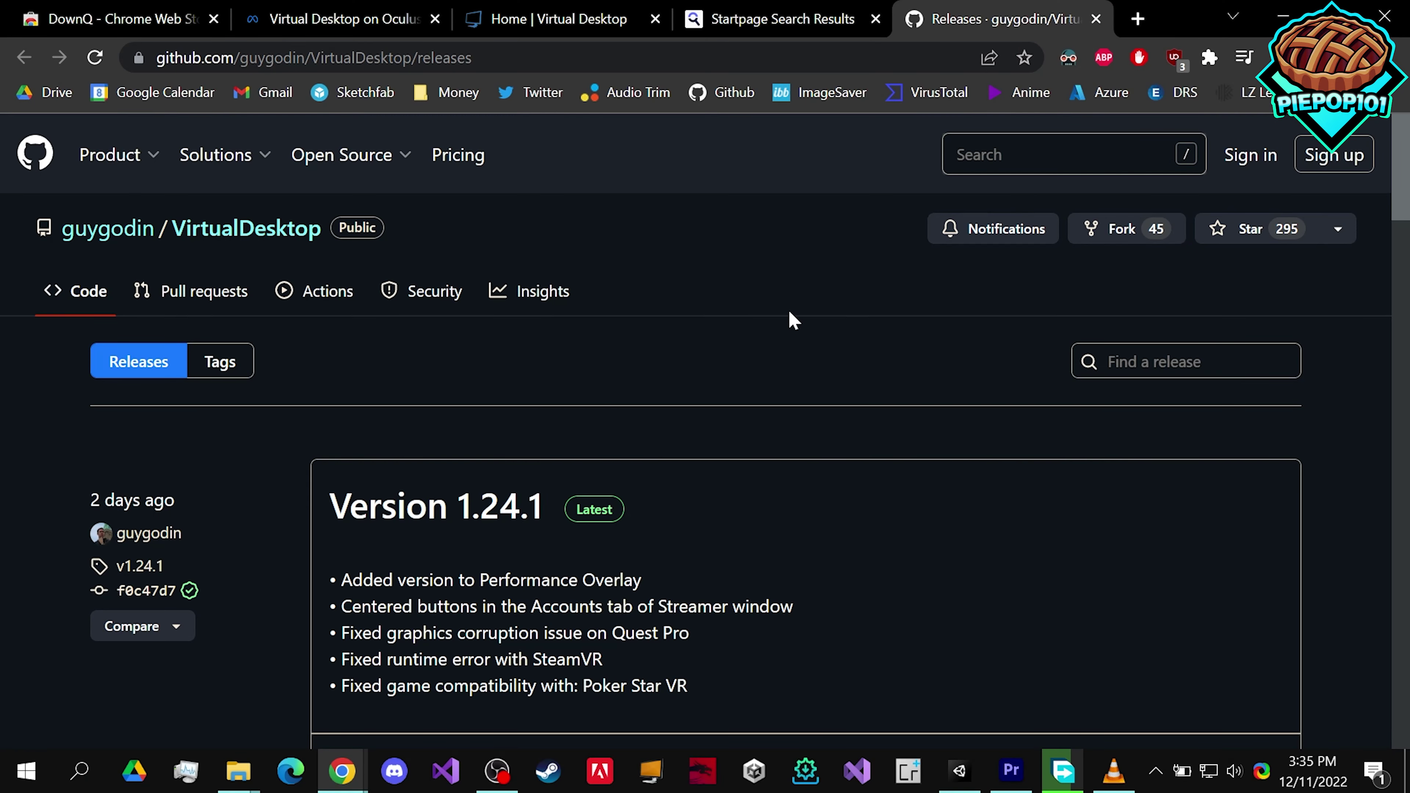
- Run VirtualDesktop.Streamer.Setup 1.24.1, decline the newer version, and dismiss the already-installed warning
scroll(667, 425, down, 4)
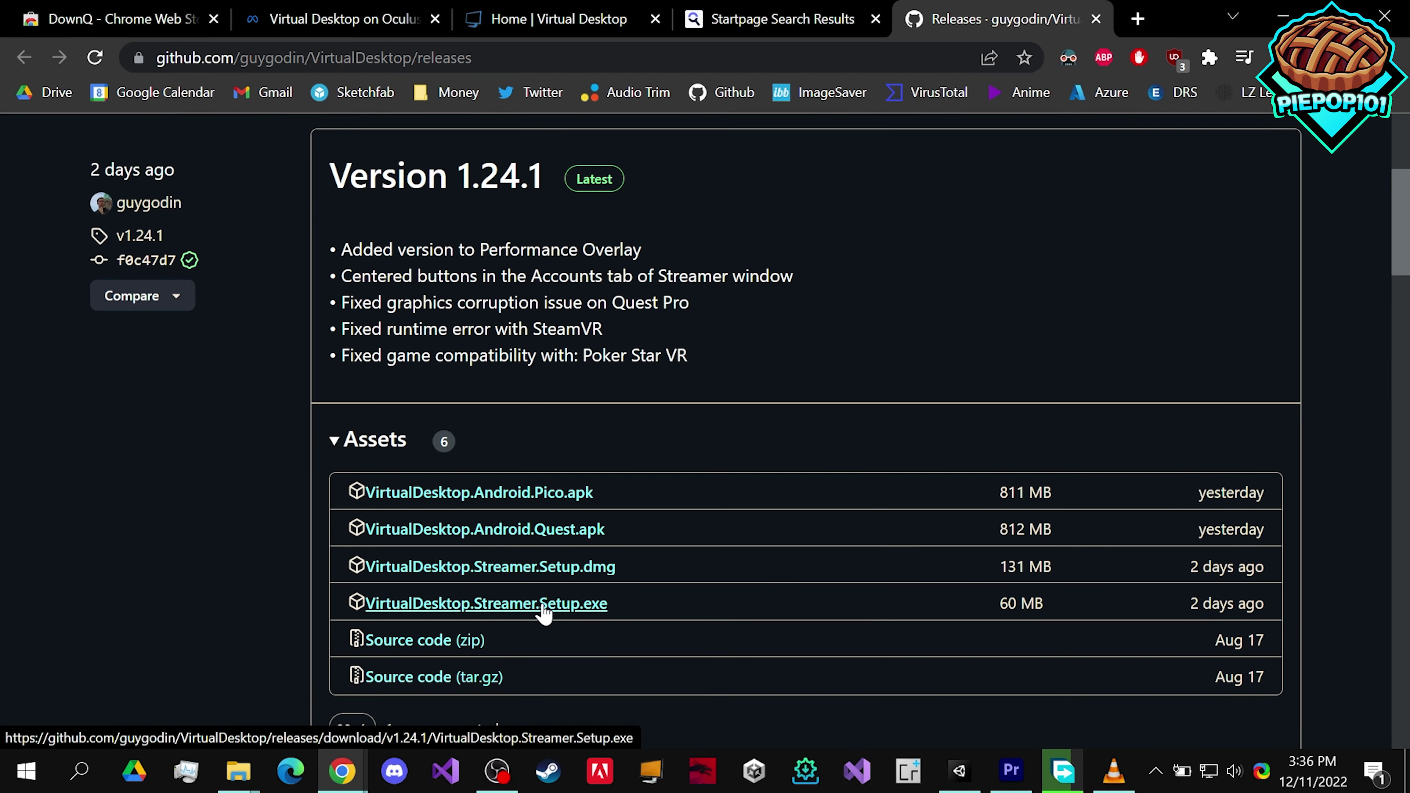
key(alt+Tab)
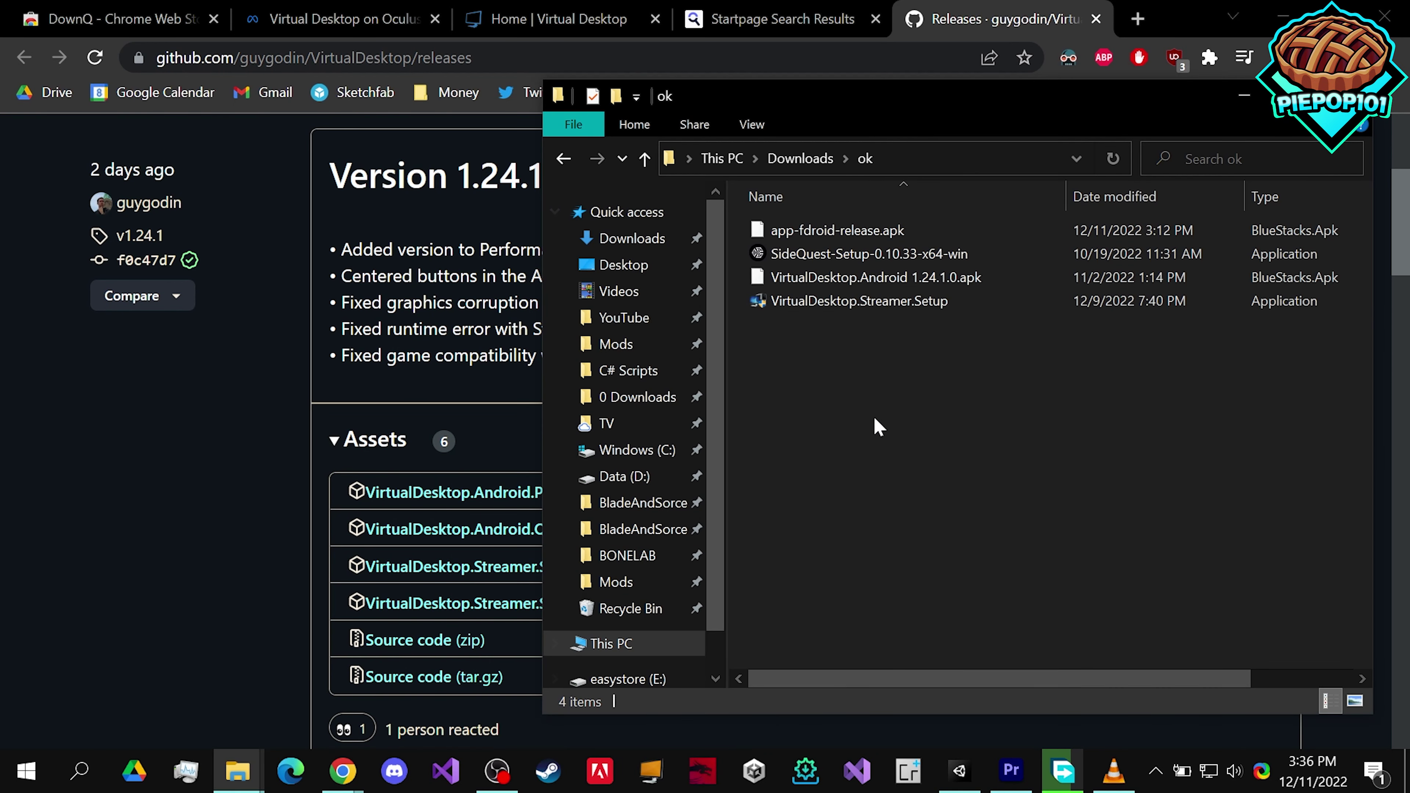
click(992, 304)
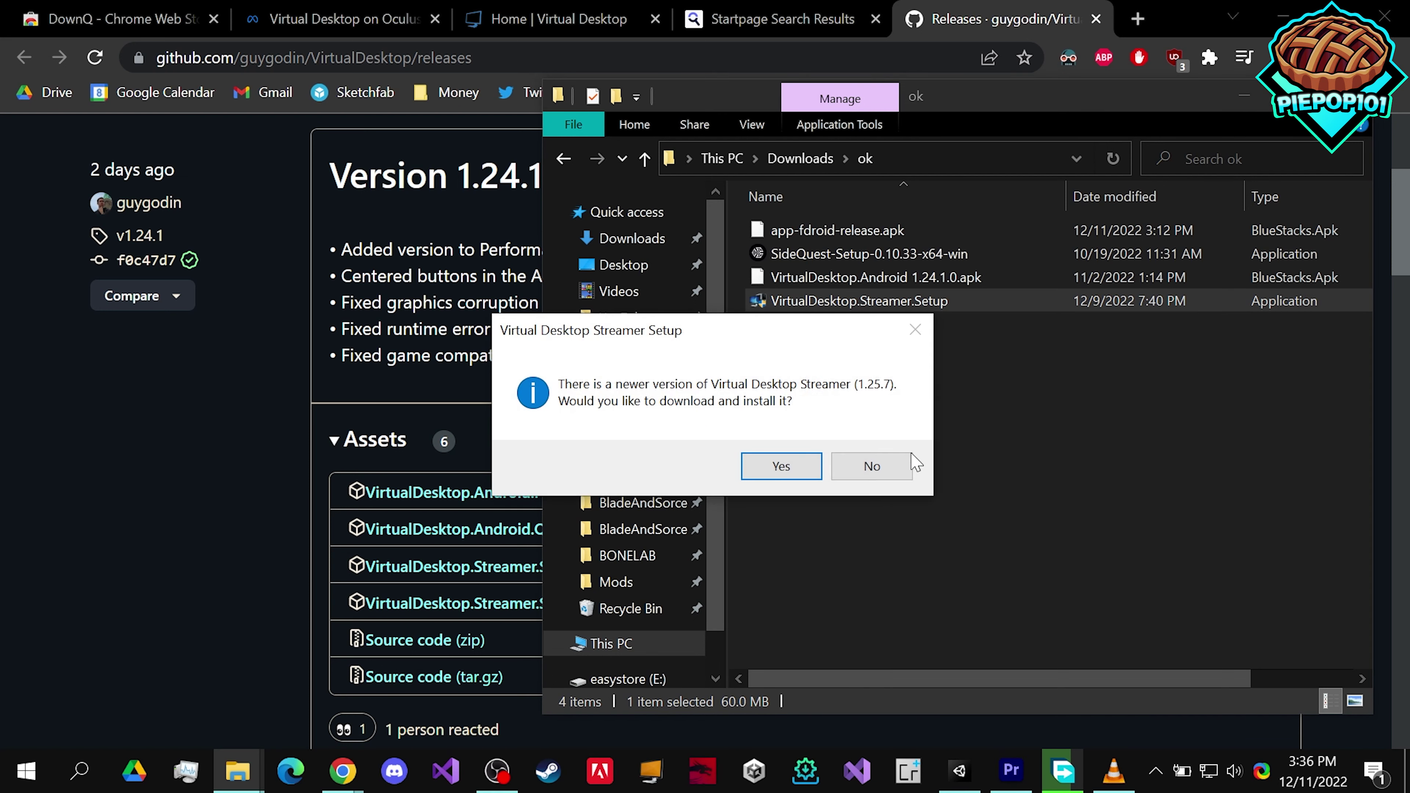
click(881, 474)
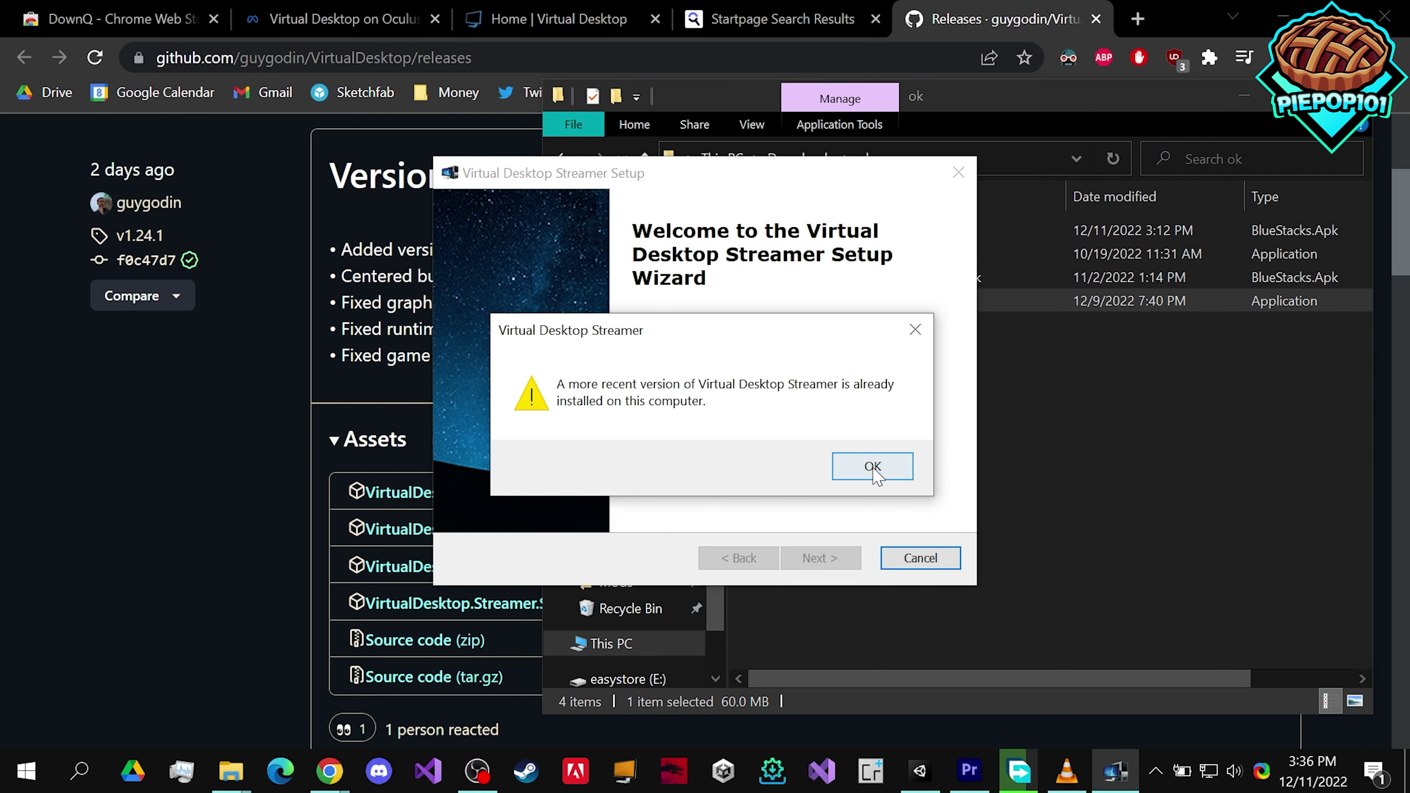
click(874, 470)
- Close the aborted wizard and uninstall Virtual Desktop Streamer 1.25.7 via Control Panel's Programs and Features
click(833, 568)
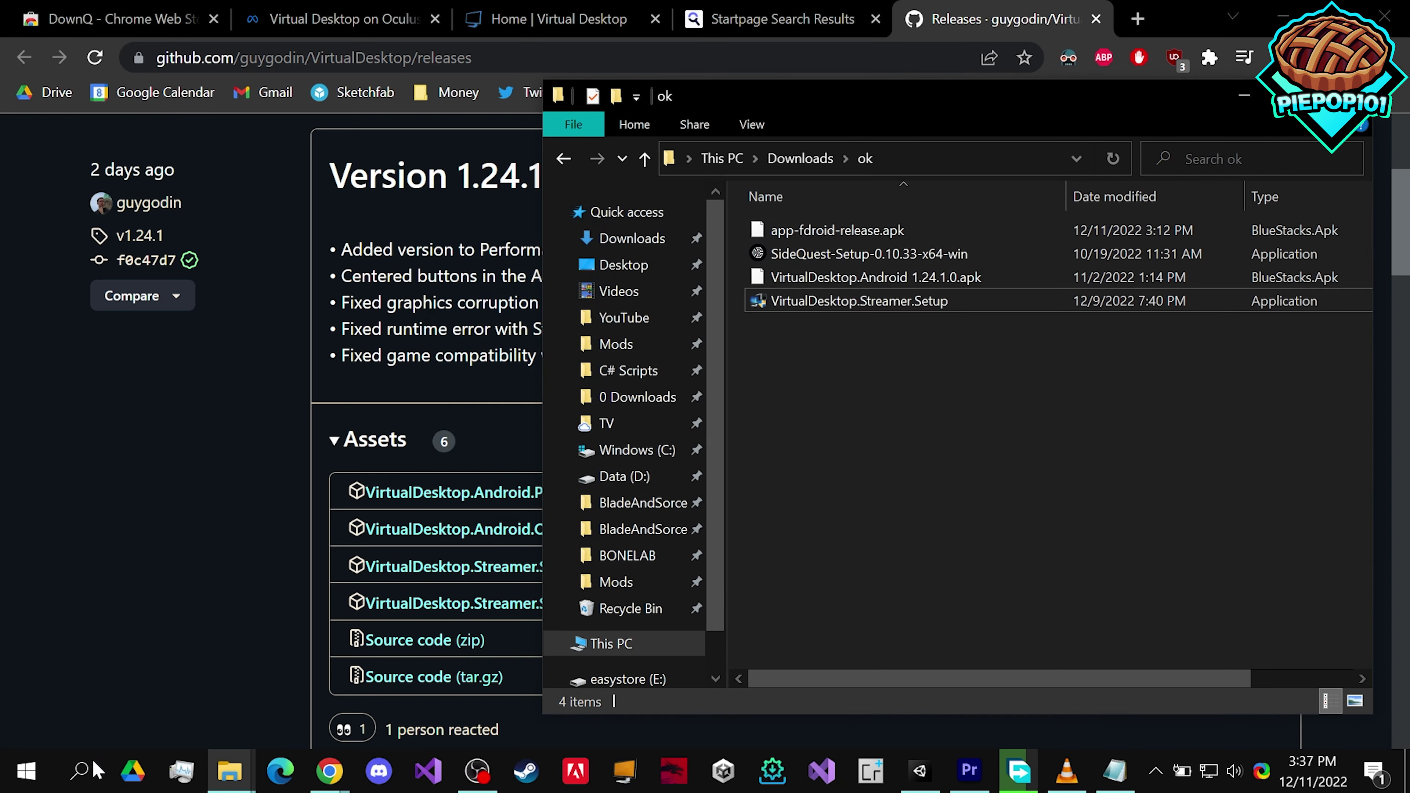
click(82, 772)
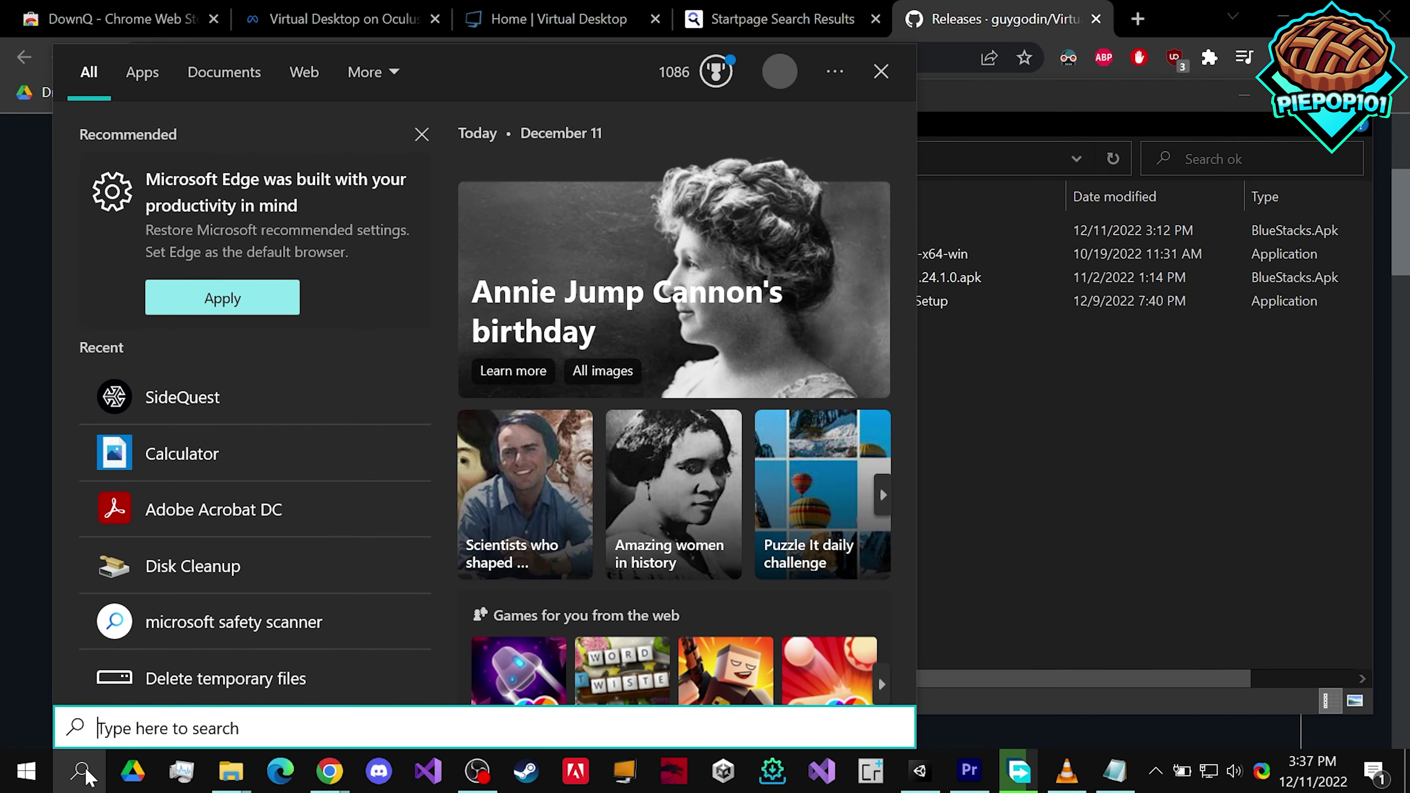
text(control)
key(Return)
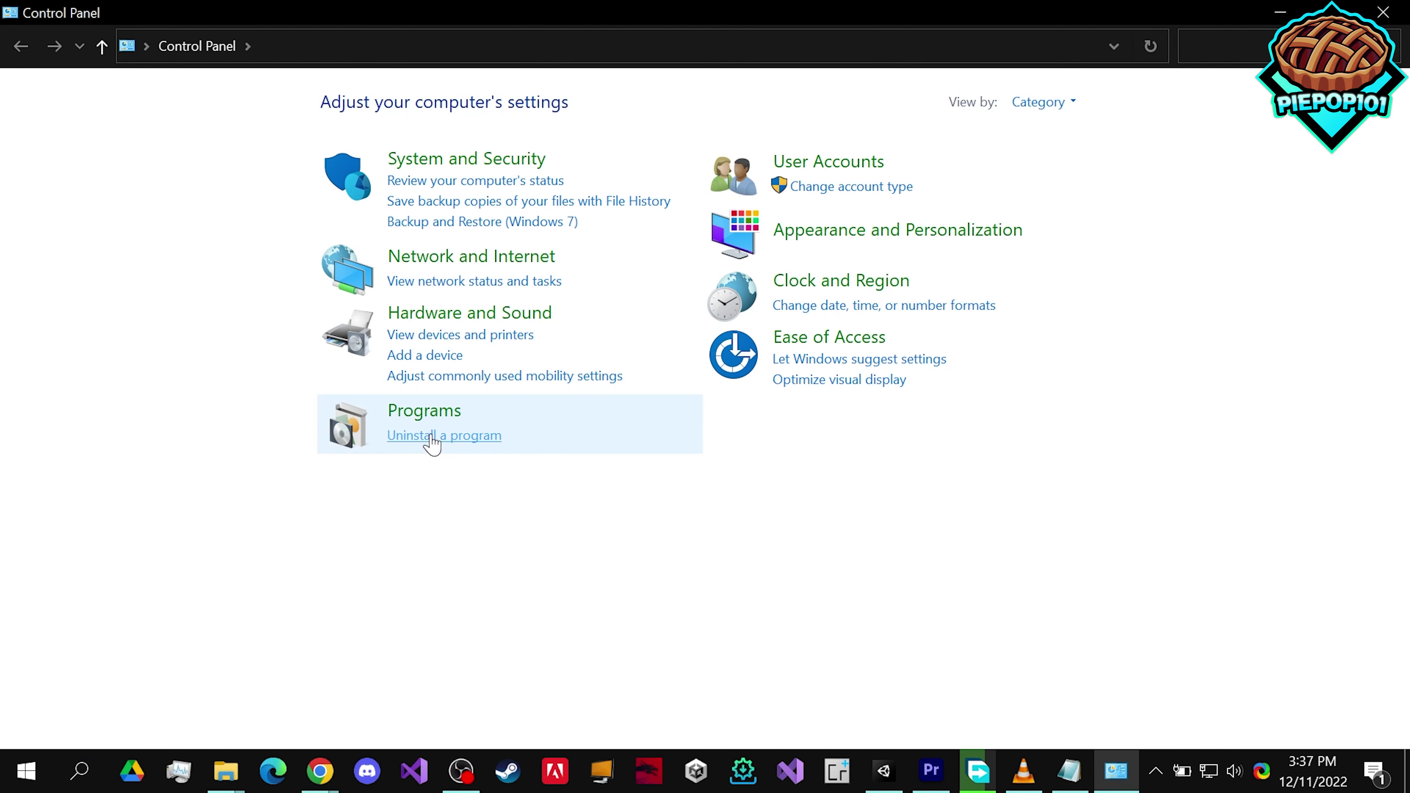
click(428, 441)
click(392, 346)
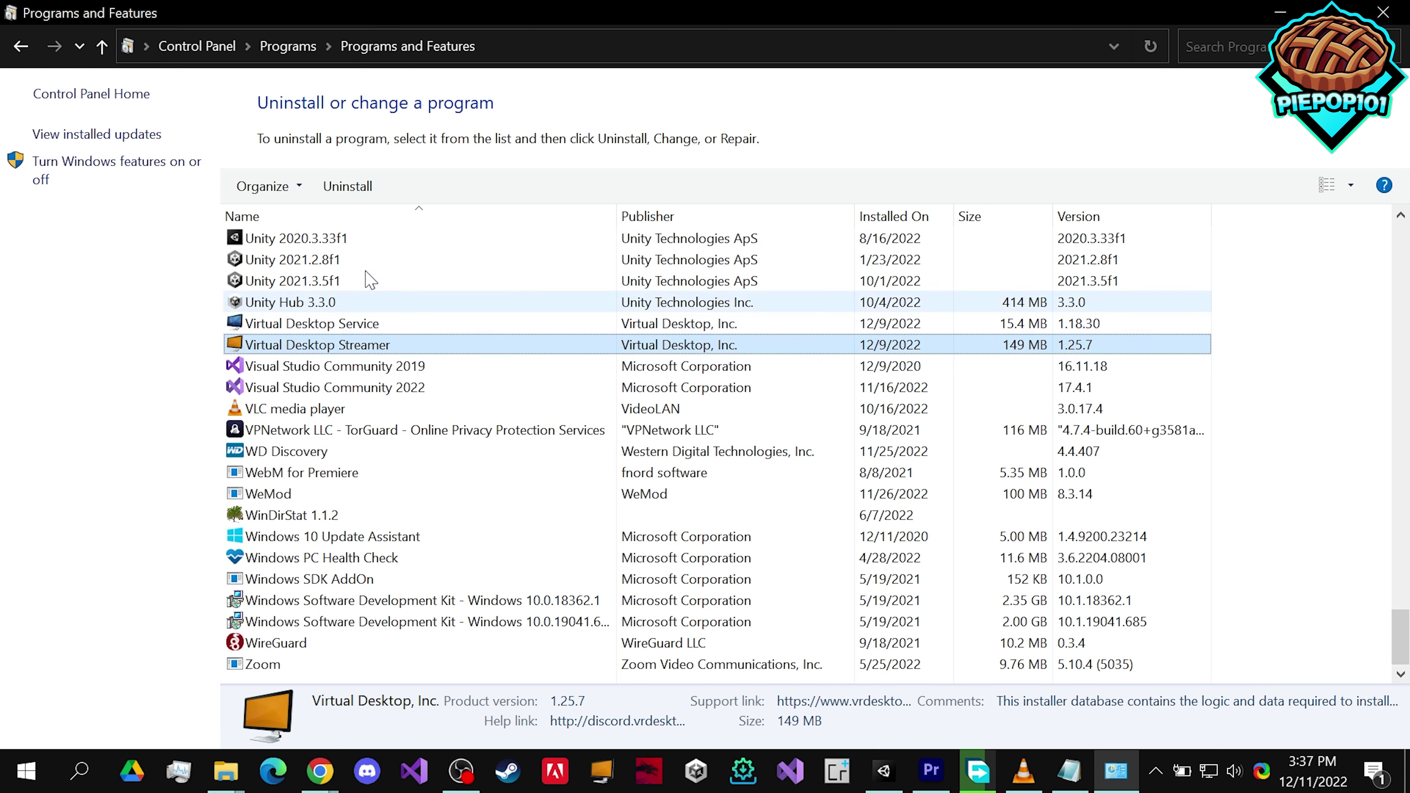
click(348, 186)
click(803, 389)
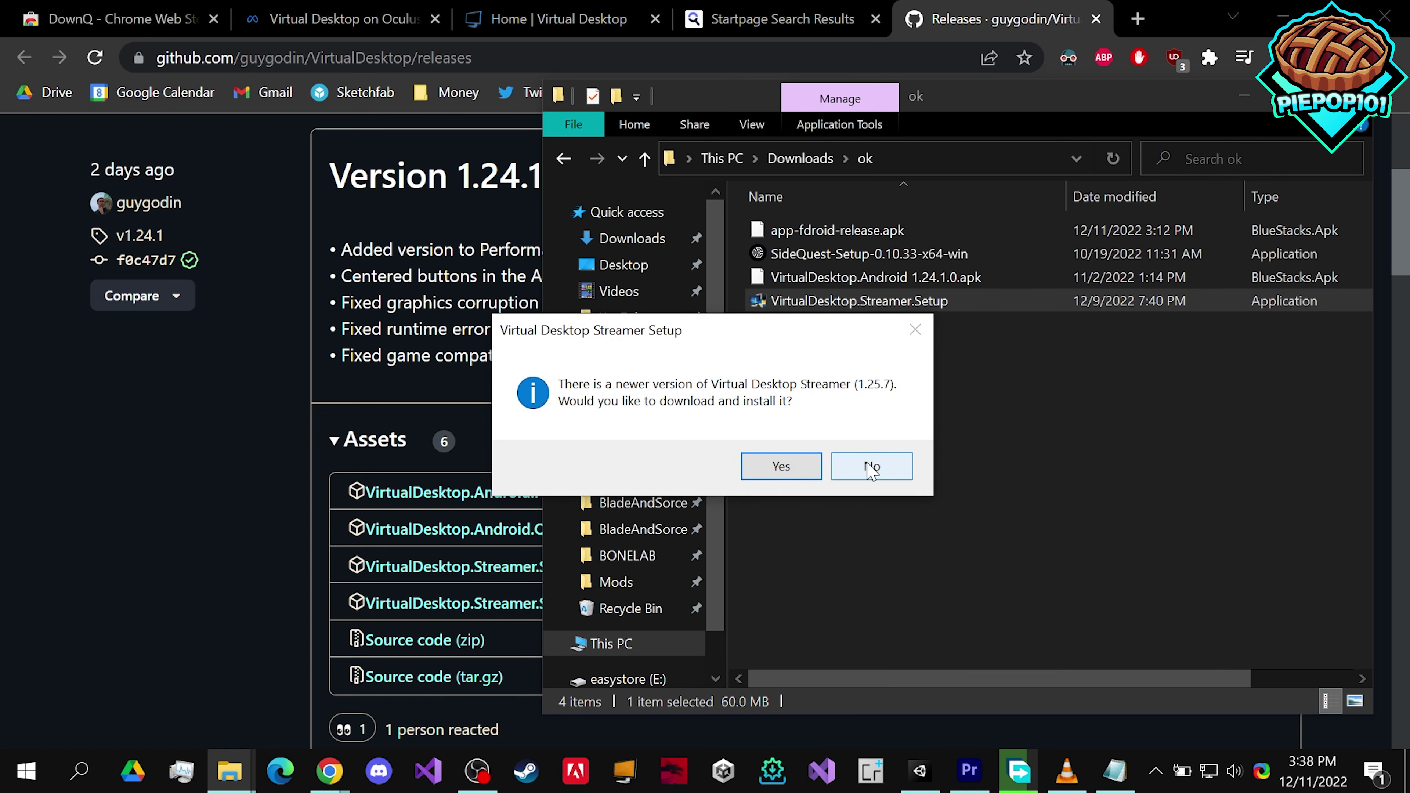
- Decline the 1.25.7 upgrade and install Streamer 1.24.1 to the default folder, launching it on finish
click(866, 461)
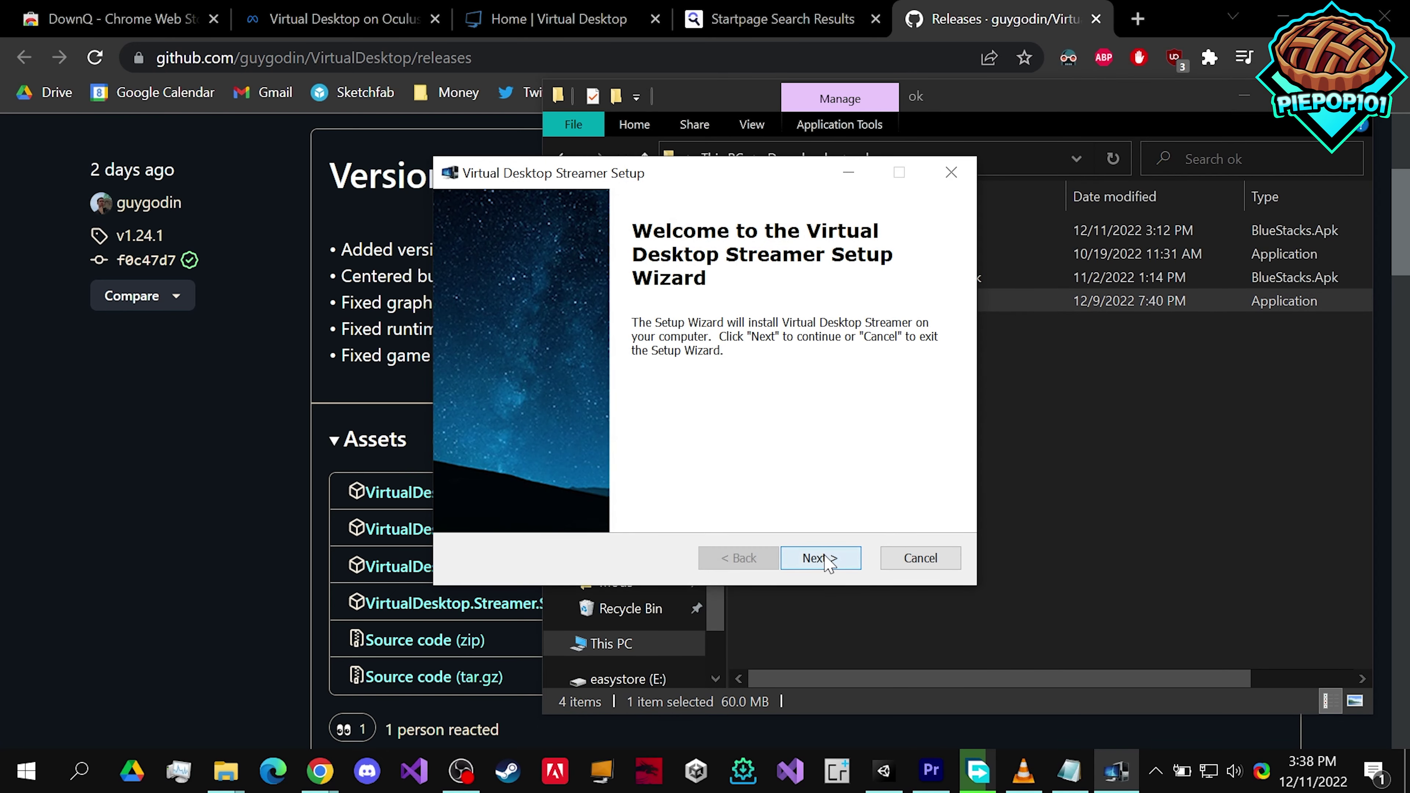
click(820, 558)
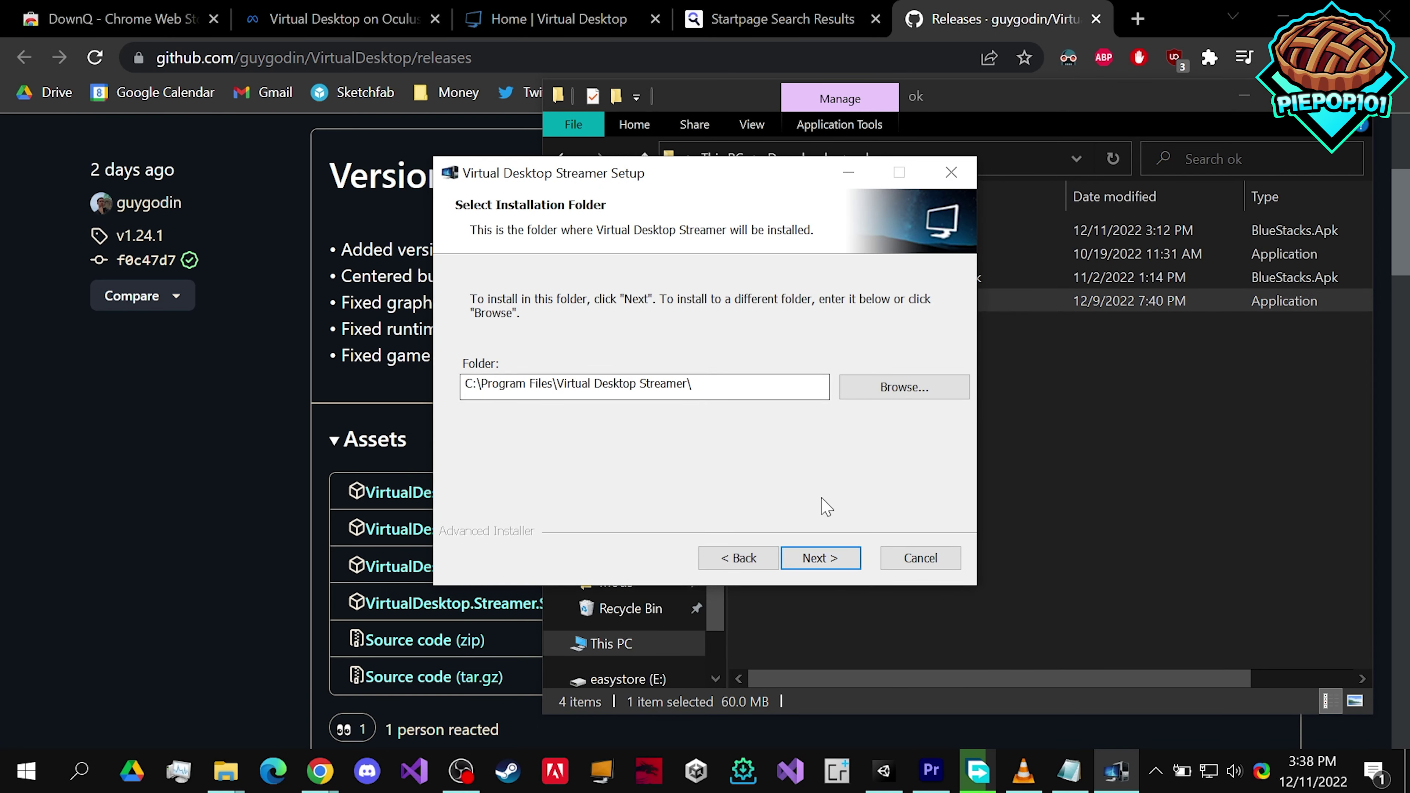
click(840, 561)
click(855, 561)
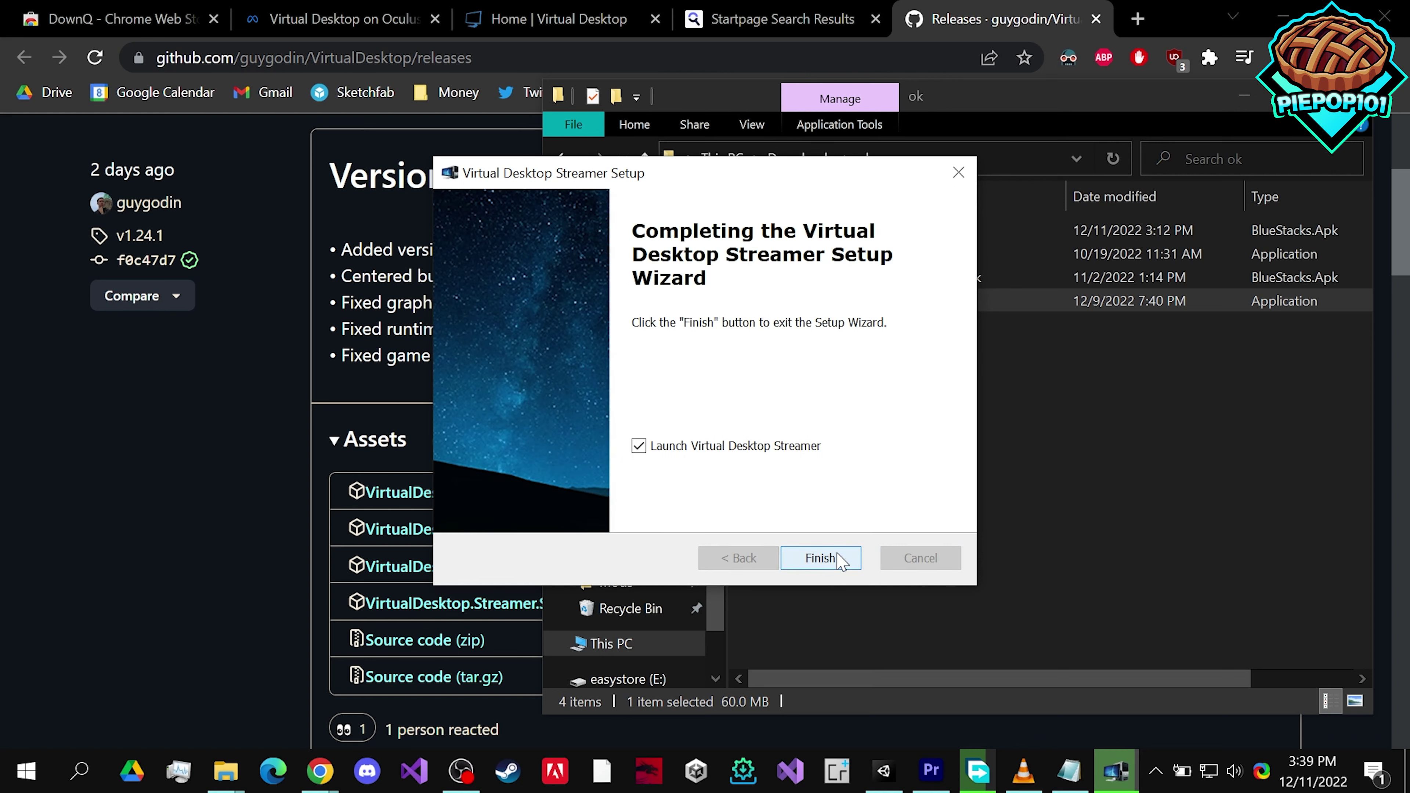
key(Return)
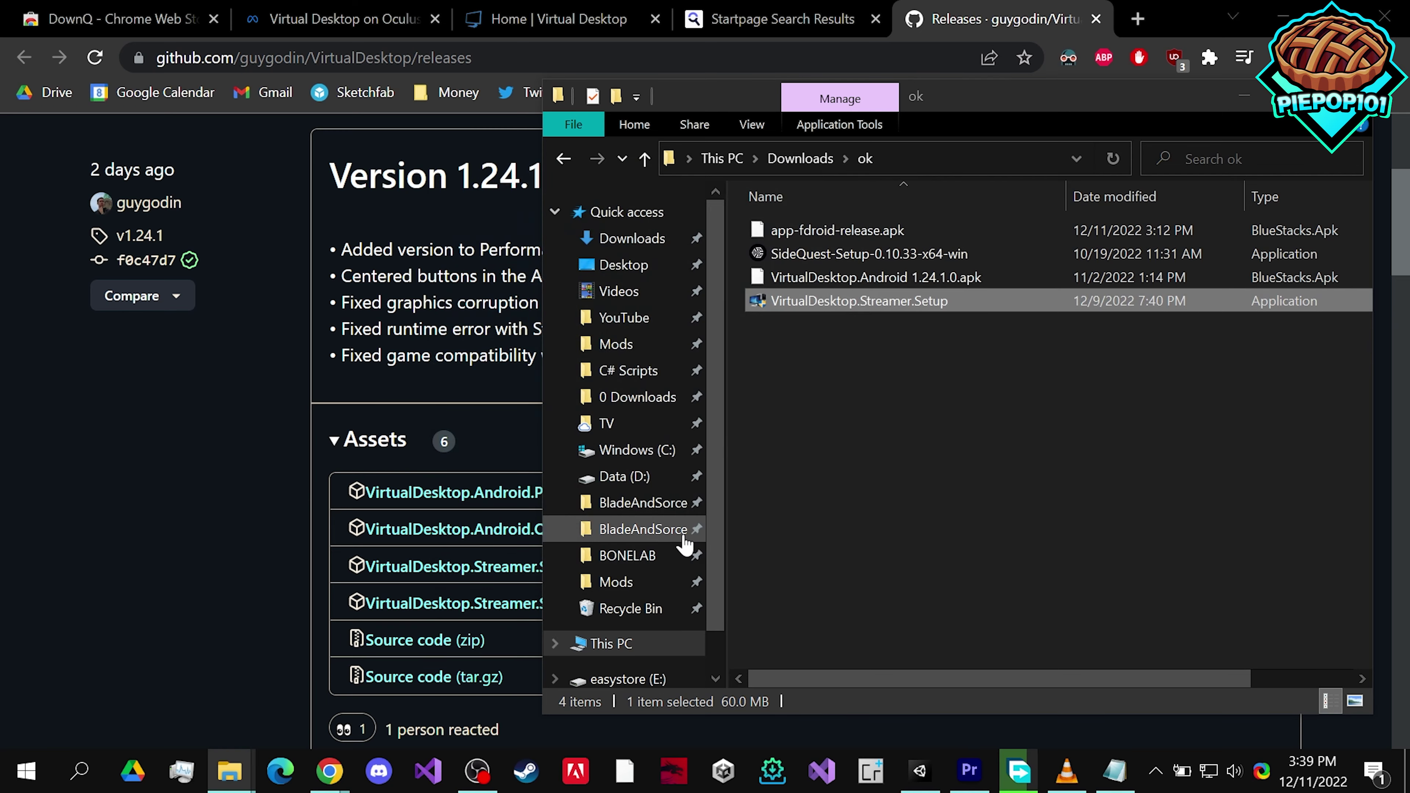